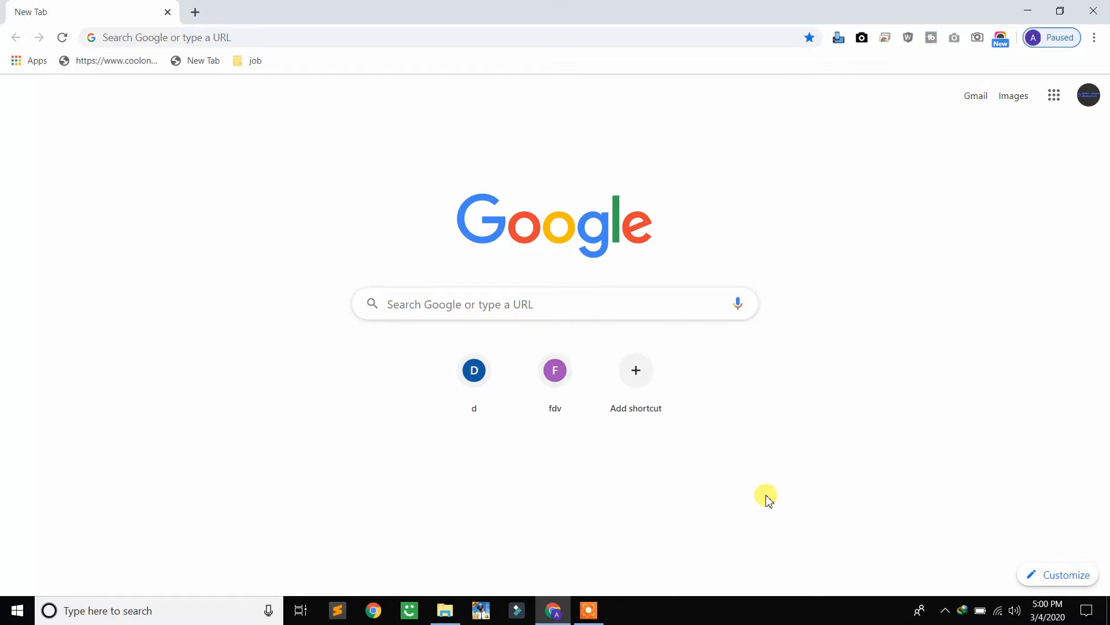
Switch to File Explorer and look over dokan-pro (1).zip and martfury.zip in the Wordpress folder on drive D
{"action": "left_click", "coordinate": [445, 611]}
{"action": "left_click", "coordinate": [229, 90]}
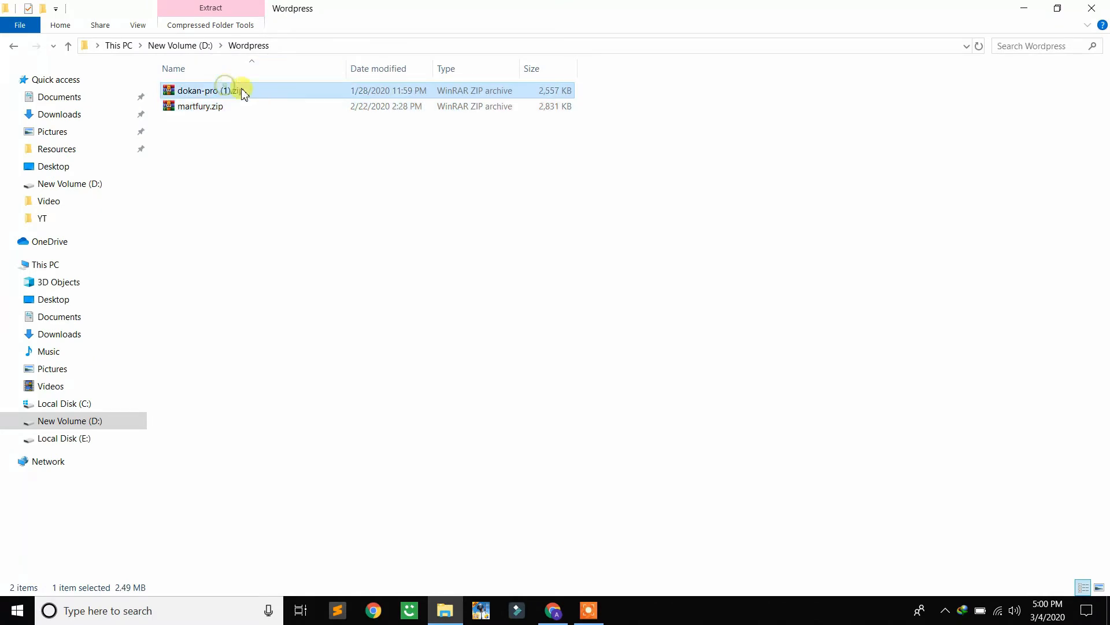
{"action": "left_click", "coordinate": [217, 108]}
{"action": "left_click", "coordinate": [296, 211]}
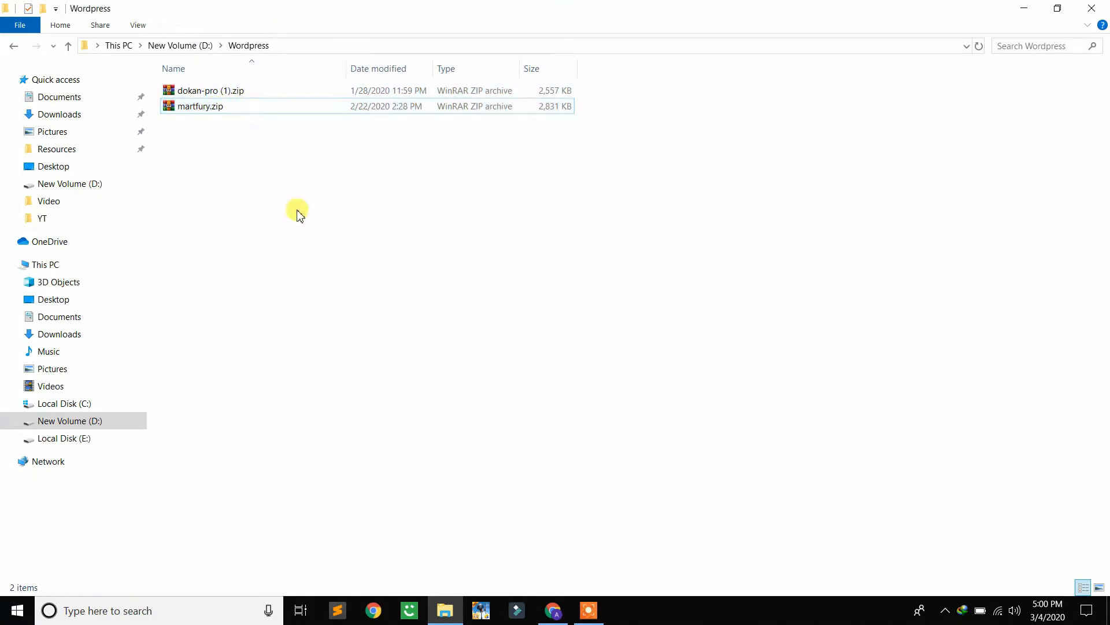
Switch to Chrome, search Google for "total scan" and open the VirusTotal website from the results
{"action": "left_click", "coordinate": [565, 621]}
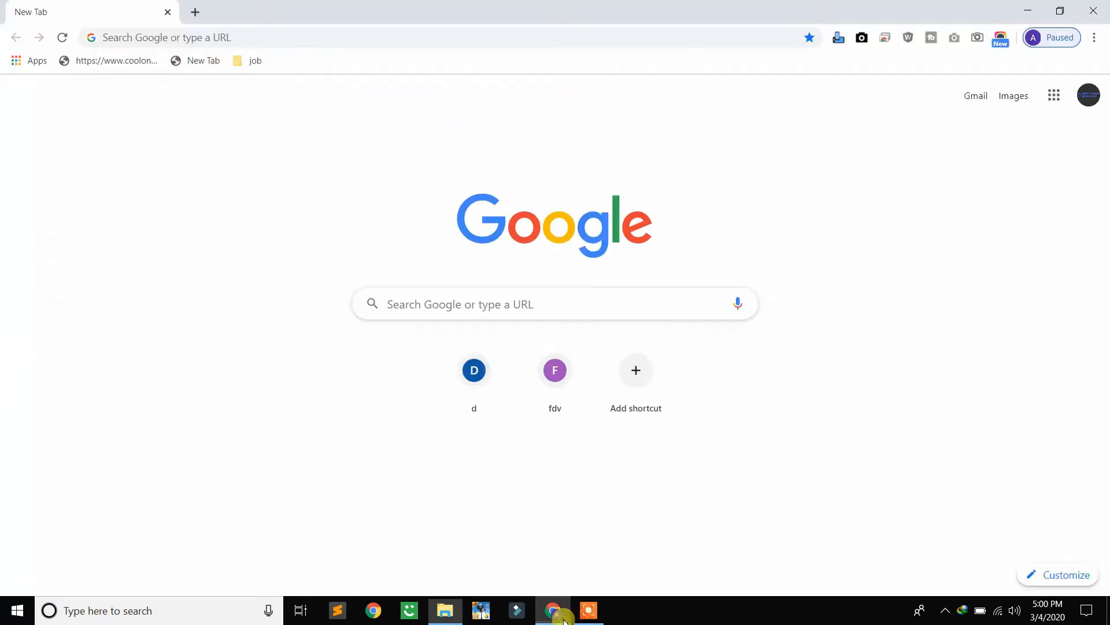
{"action": "left_click", "coordinate": [340, 39]}
{"action": "type", "text": "tao"}
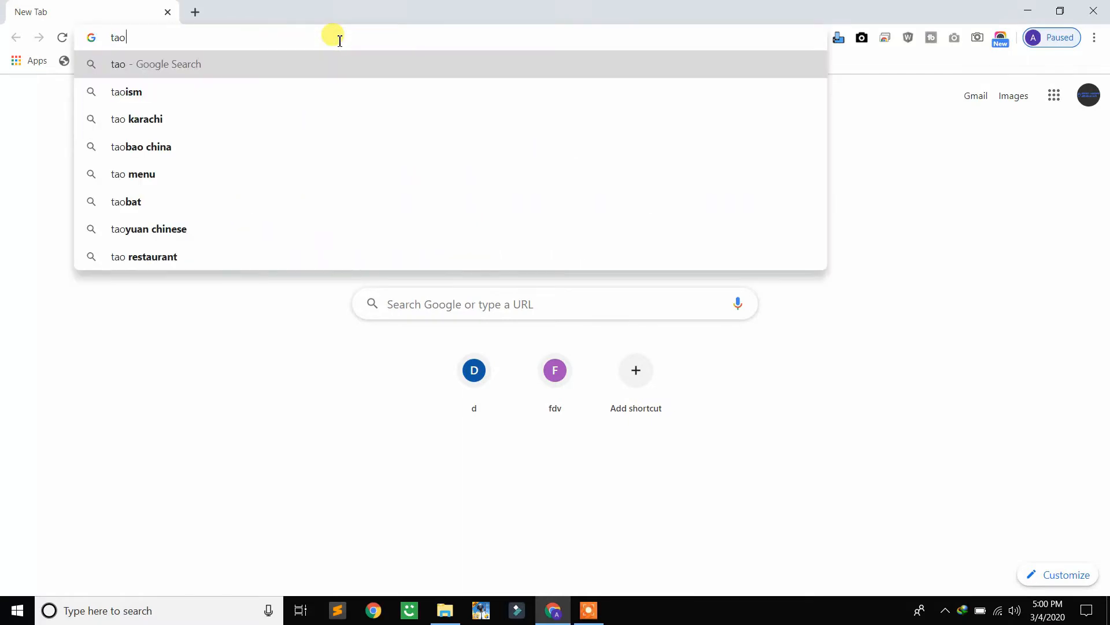
{"action": "key", "text": "BackSpace"}
{"action": "key", "text": "BackSpace"}
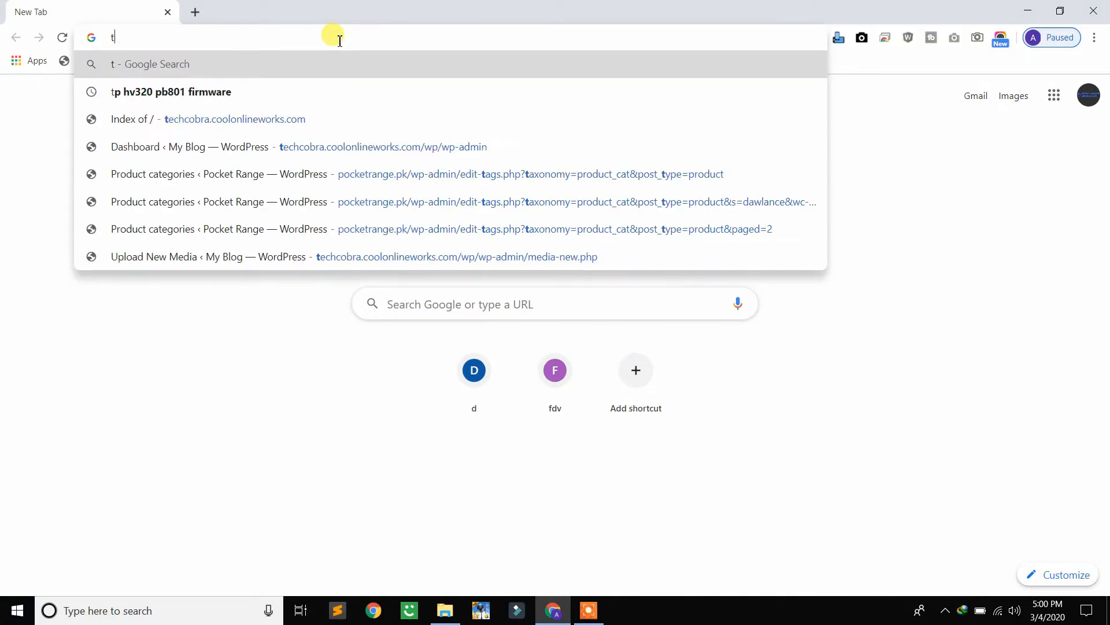
{"action": "type", "text": "total"}
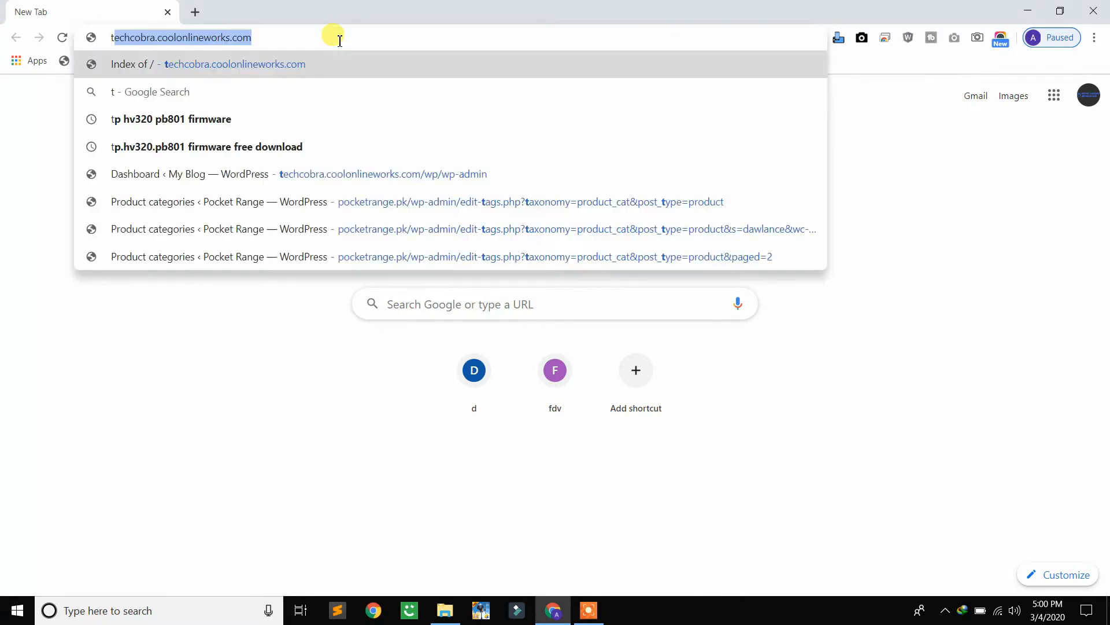
{"action": "key", "text": "Down"}
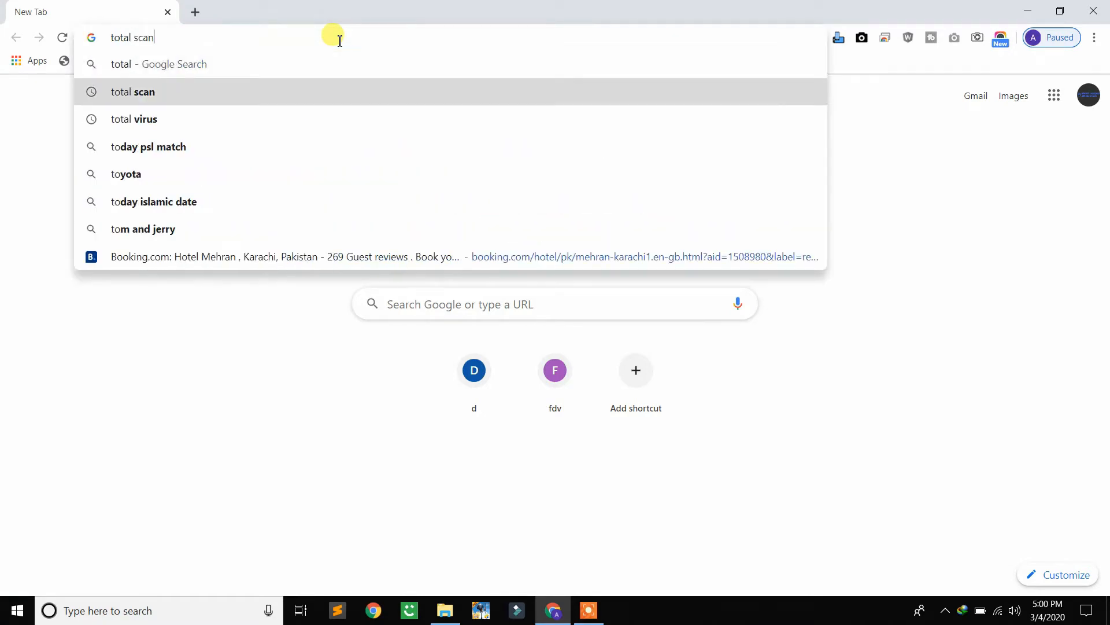
{"action": "key", "text": "Return"}
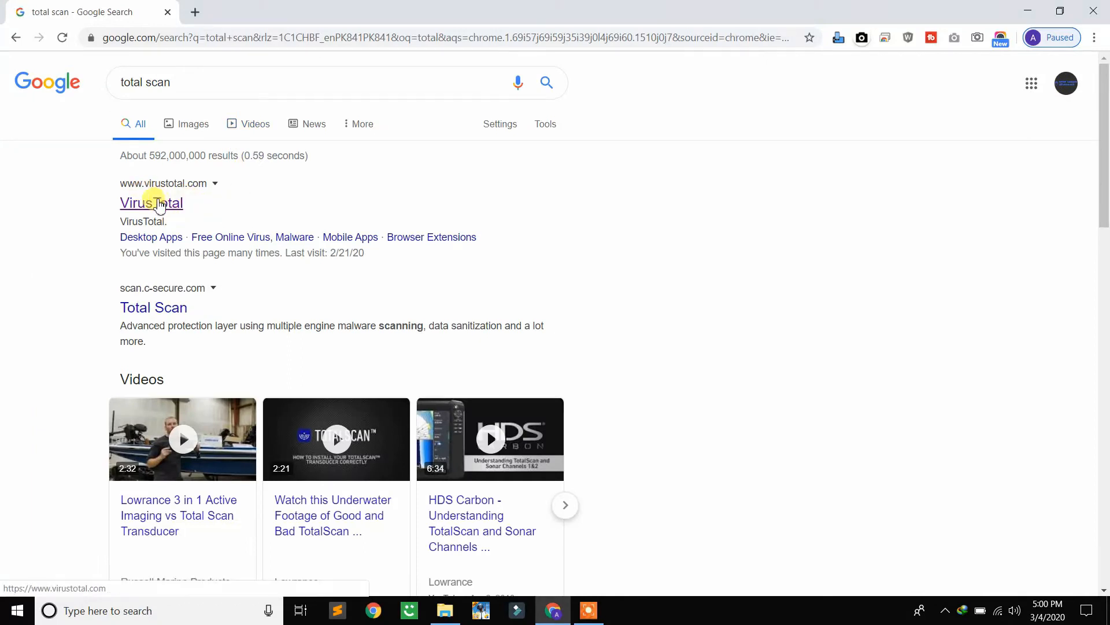
{"action": "left_click", "coordinate": [160, 204]}
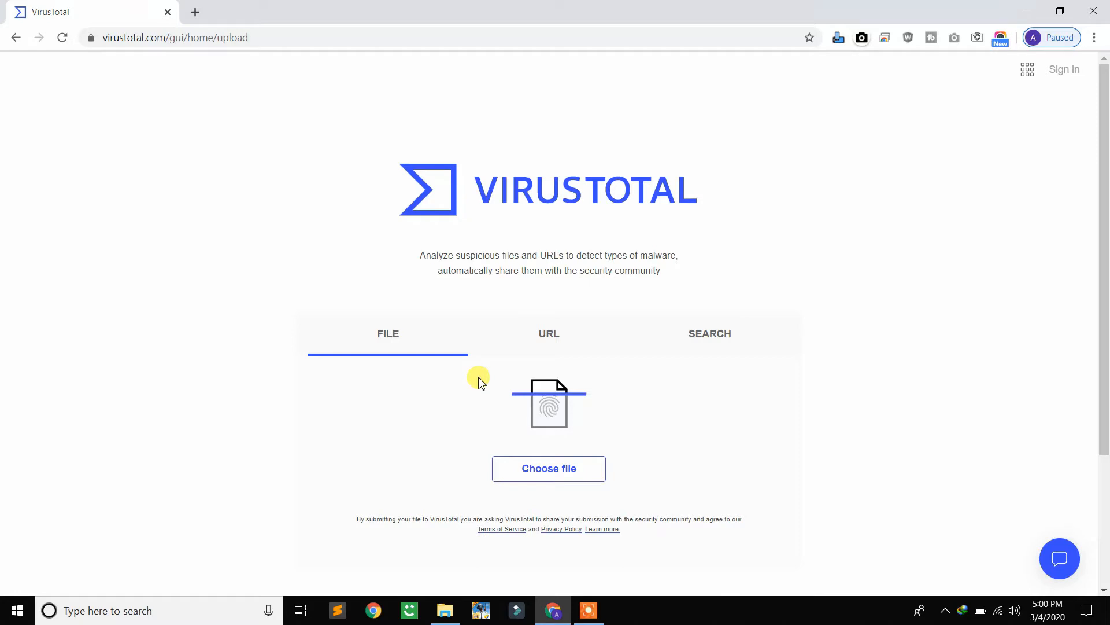
Submit dokan-pro (1).zip from the Wordpress folder on drive D for a virus scan and check its detection result
{"action": "left_click", "coordinate": [546, 470]}
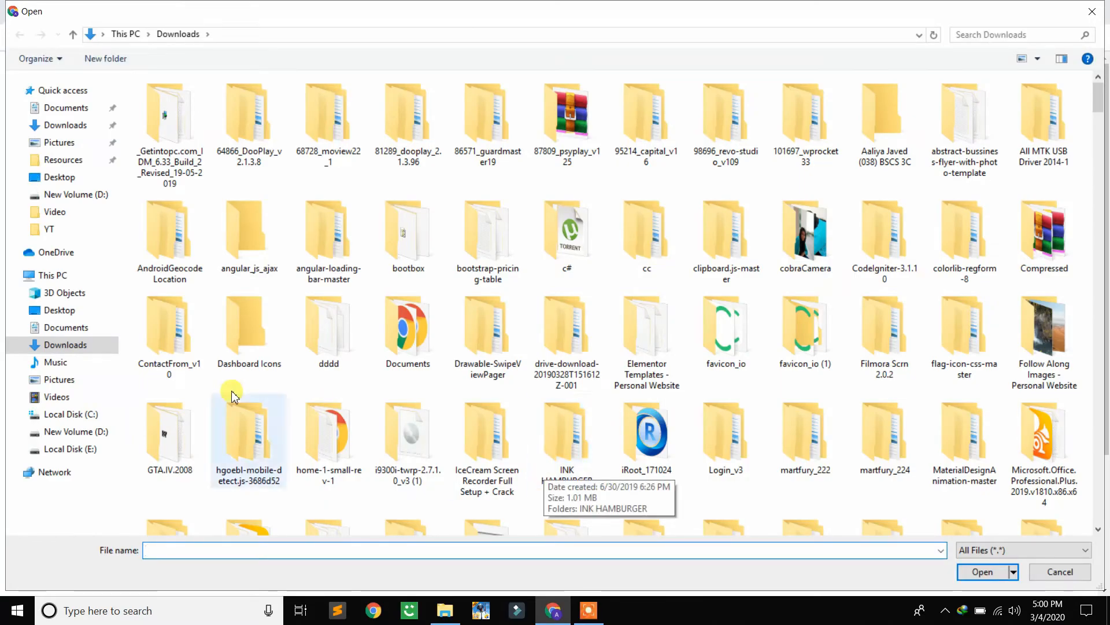
{"action": "left_click", "coordinate": [81, 431]}
{"action": "left_click", "coordinate": [211, 283]}
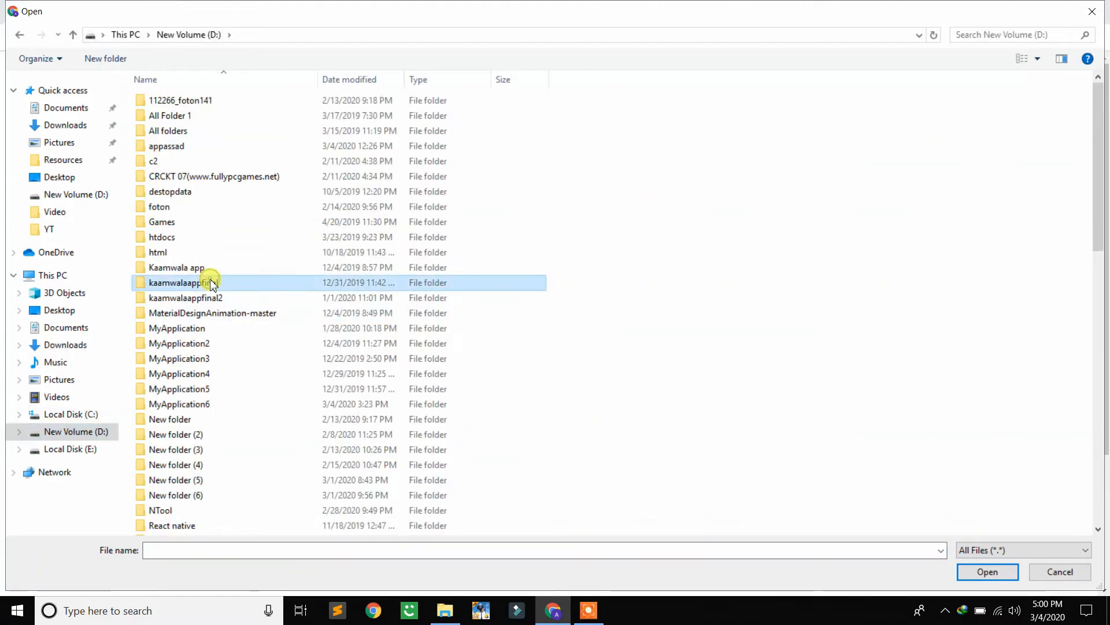
{"action": "key", "text": "w"}
{"action": "key", "text": "w"}
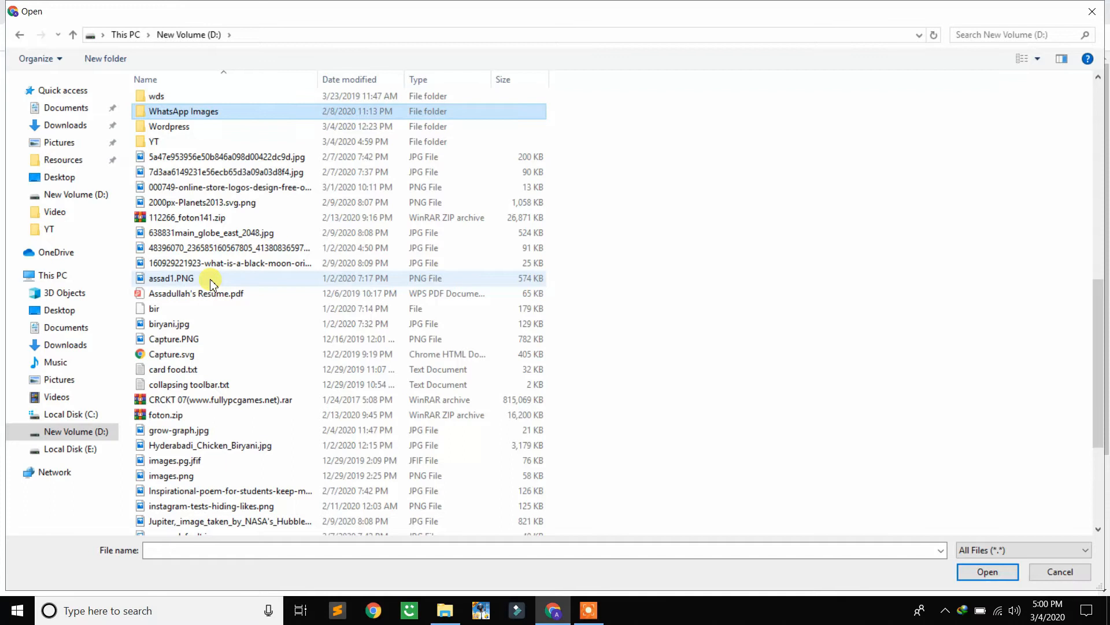
{"action": "key", "text": "w"}
{"action": "key", "text": "Return"}
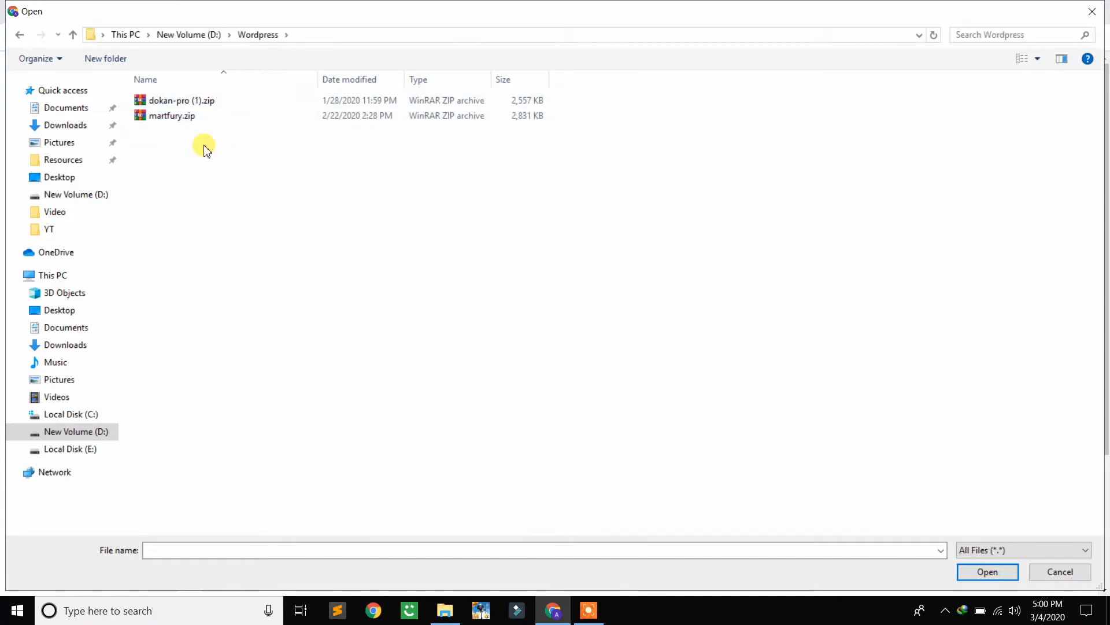
{"action": "double_click", "coordinate": [212, 103]}
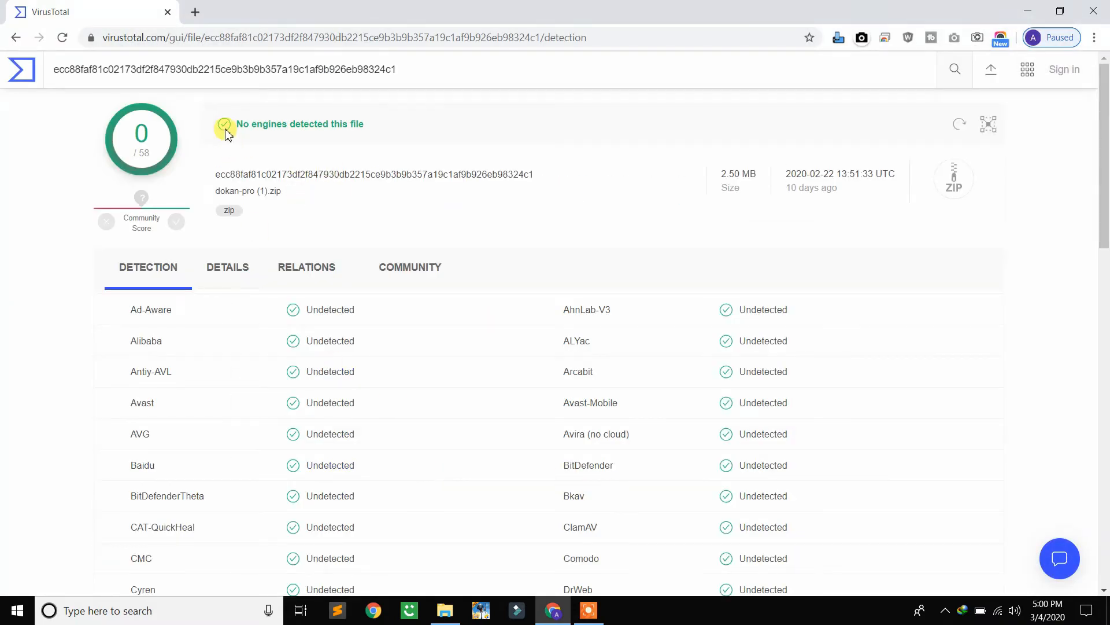
{"action": "left_click_drag", "start_coordinate": [236, 124], "coordinate": [388, 142]}
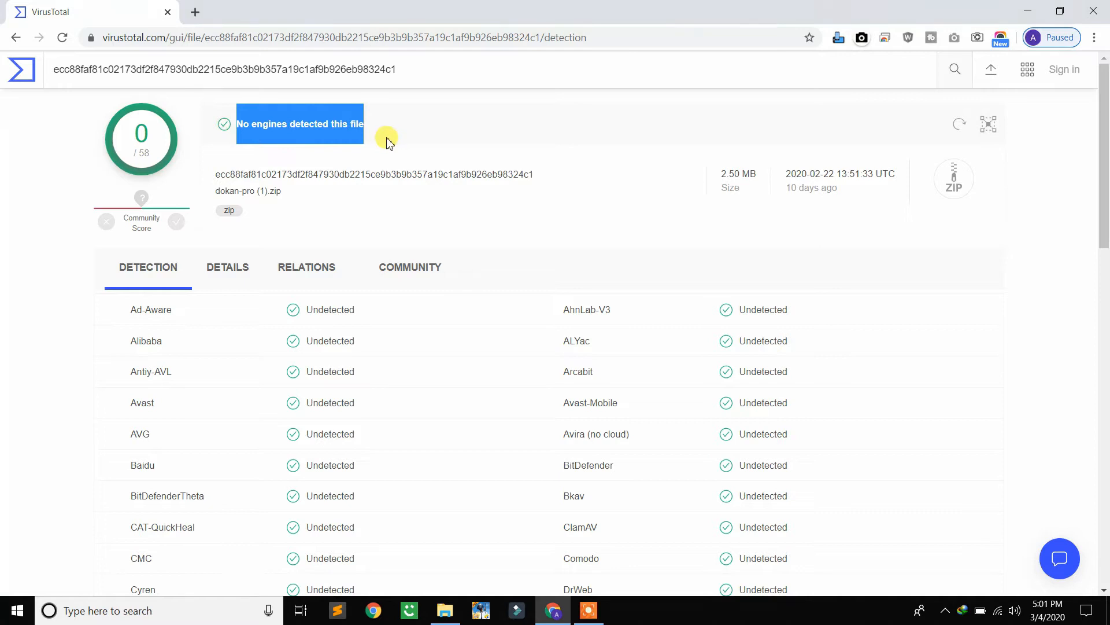
{"action": "left_click", "coordinate": [386, 141]}
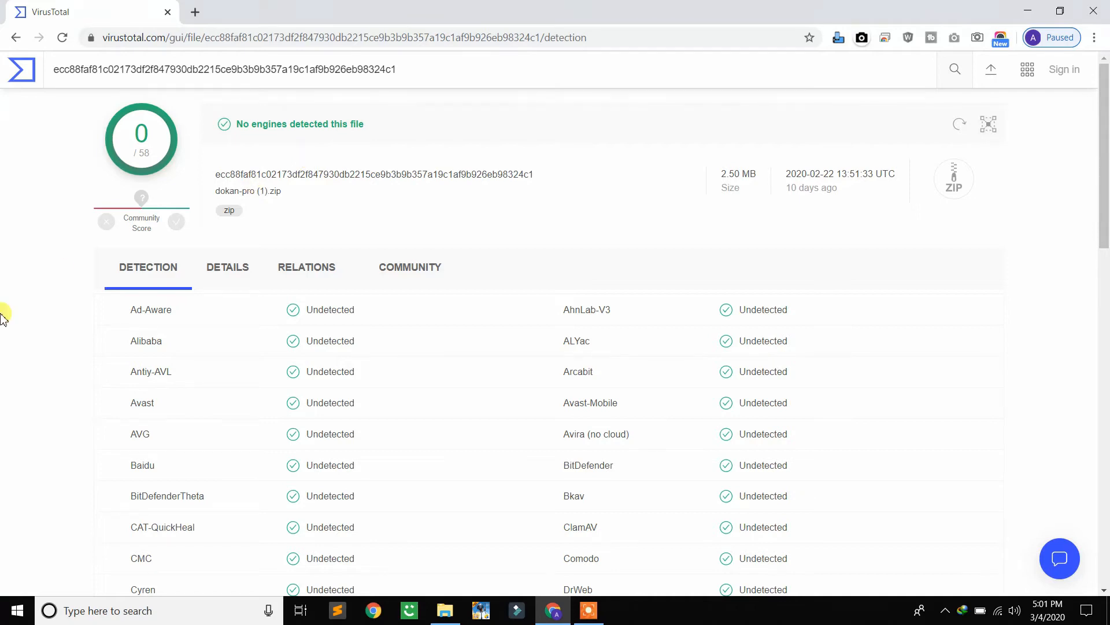
Return to the file upload page and submit martfury.zip from the Wordpress folder for a virus scan
{"action": "left_click", "coordinate": [16, 37]}
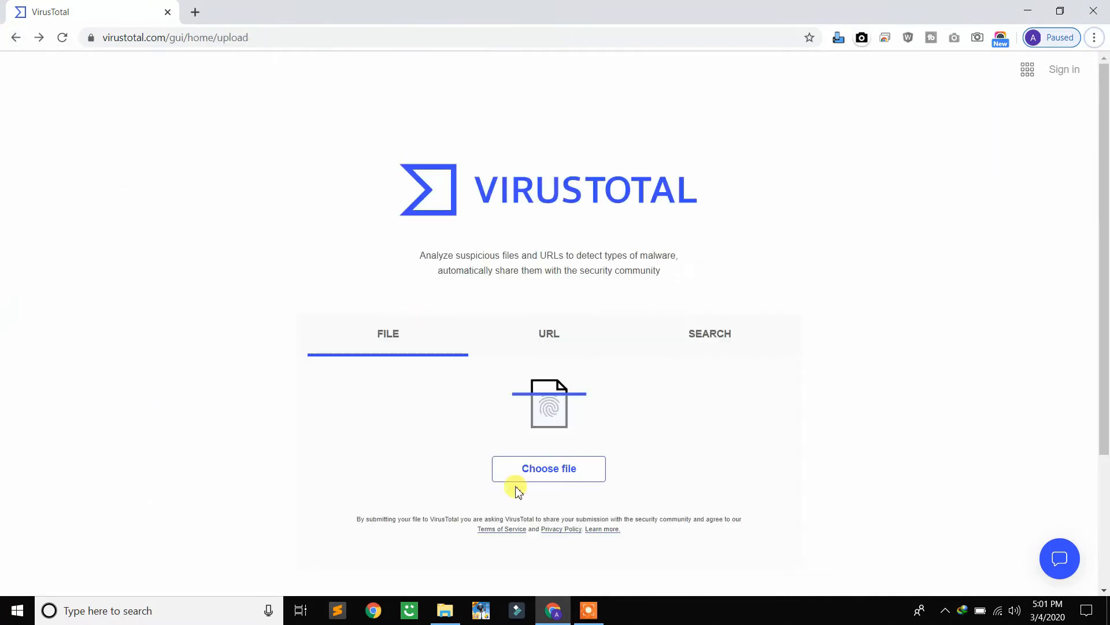
{"action": "left_click", "coordinate": [547, 472]}
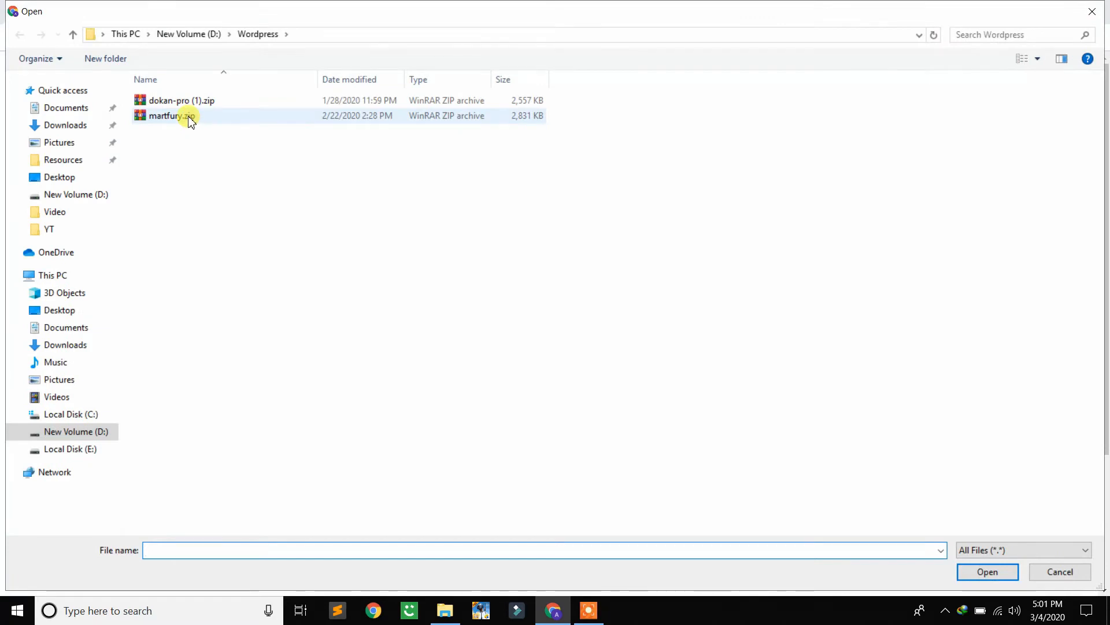
{"action": "left_click", "coordinate": [187, 118]}
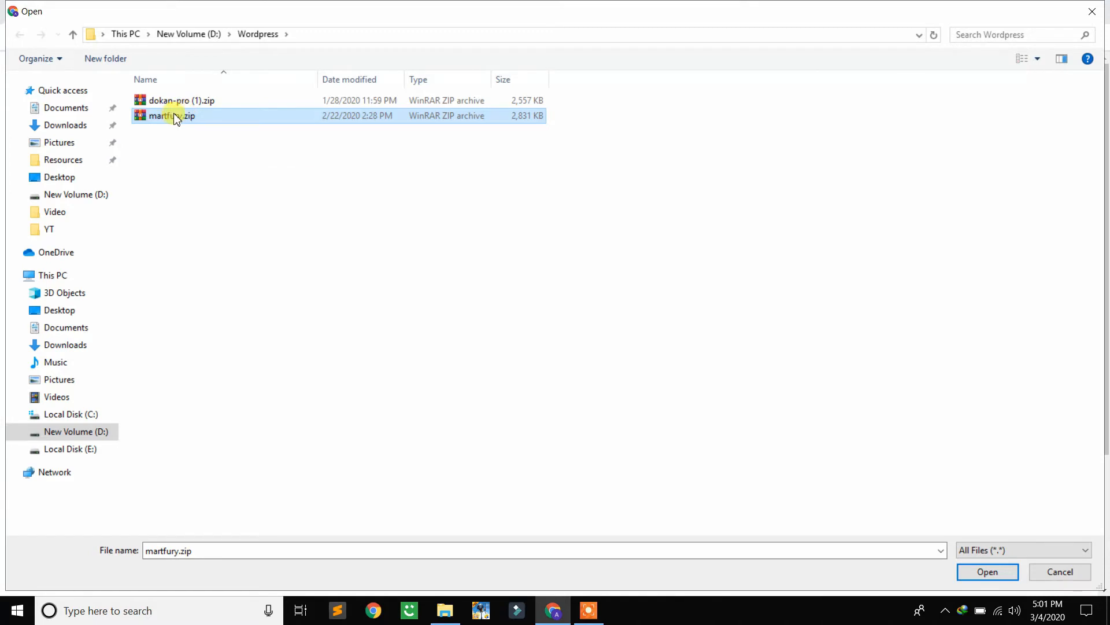
{"action": "double_click", "coordinate": [172, 116]}
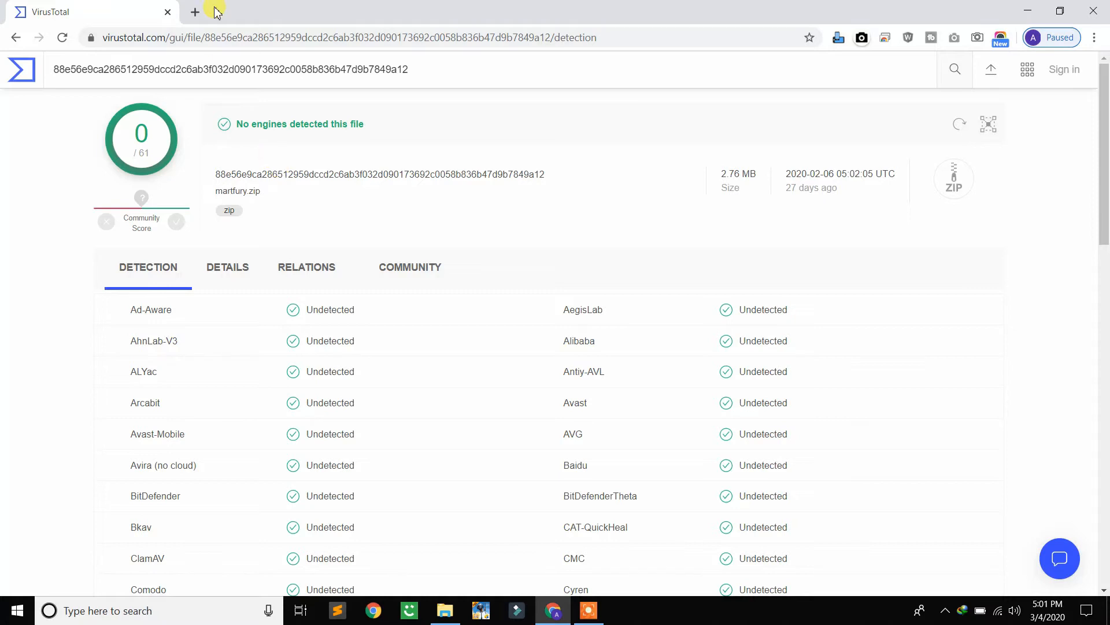
Open techcobra.coolonlineworks.com/wp/wp-admin in a new browser tab and close the VirusTotal tab
{"action": "left_click", "coordinate": [196, 12]}
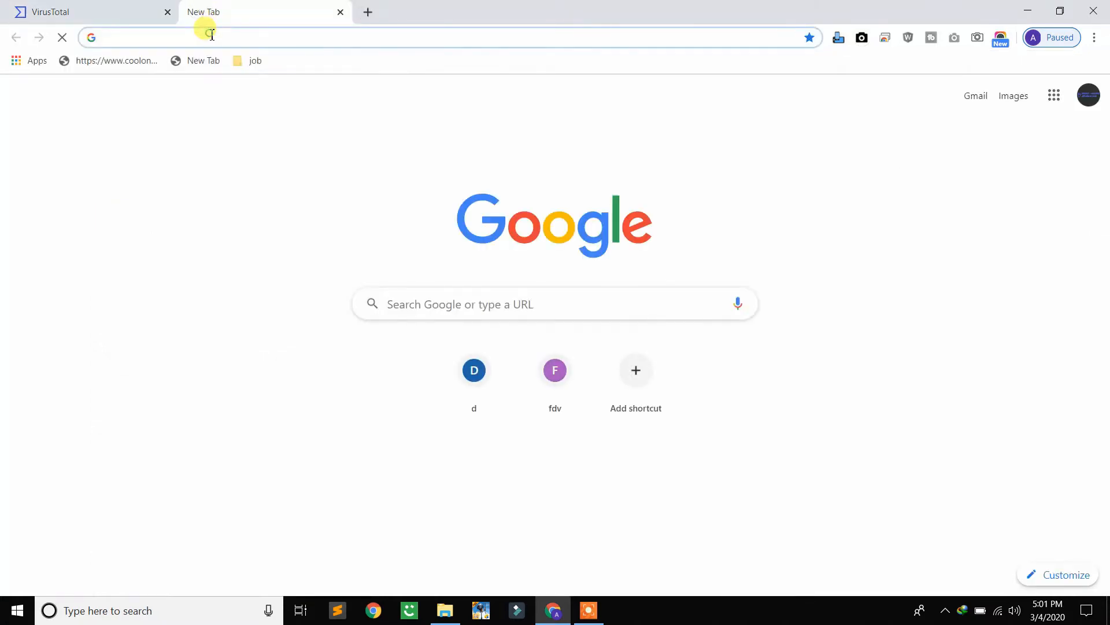
{"action": "type", "text": "te"}
{"action": "key", "text": "Return"}
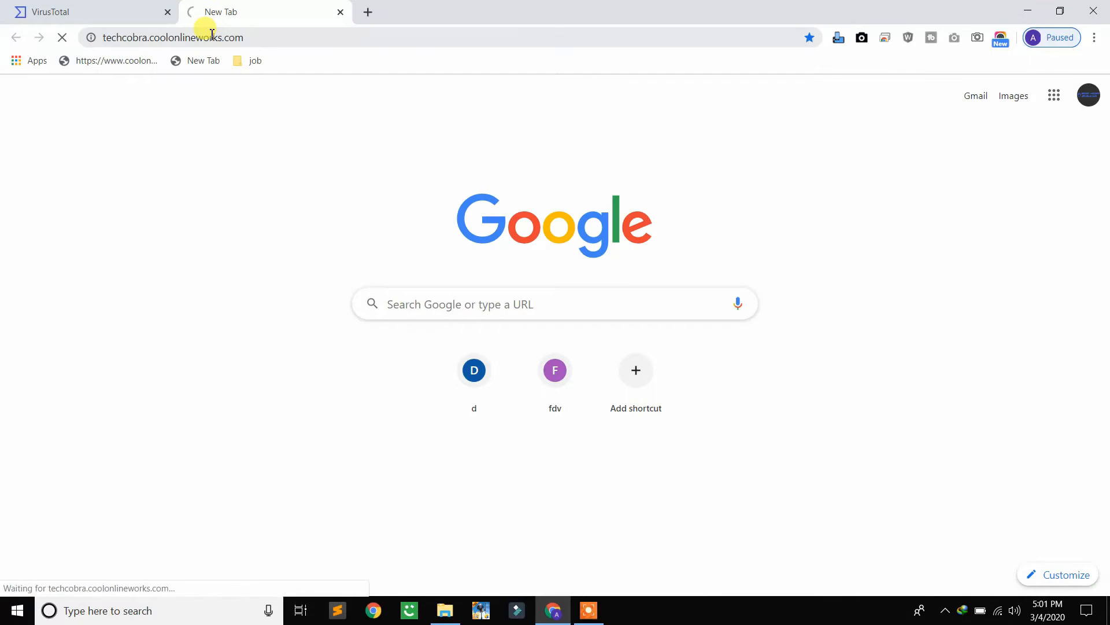
{"action": "left_click", "coordinate": [322, 38]}
{"action": "type", "text": "/"}
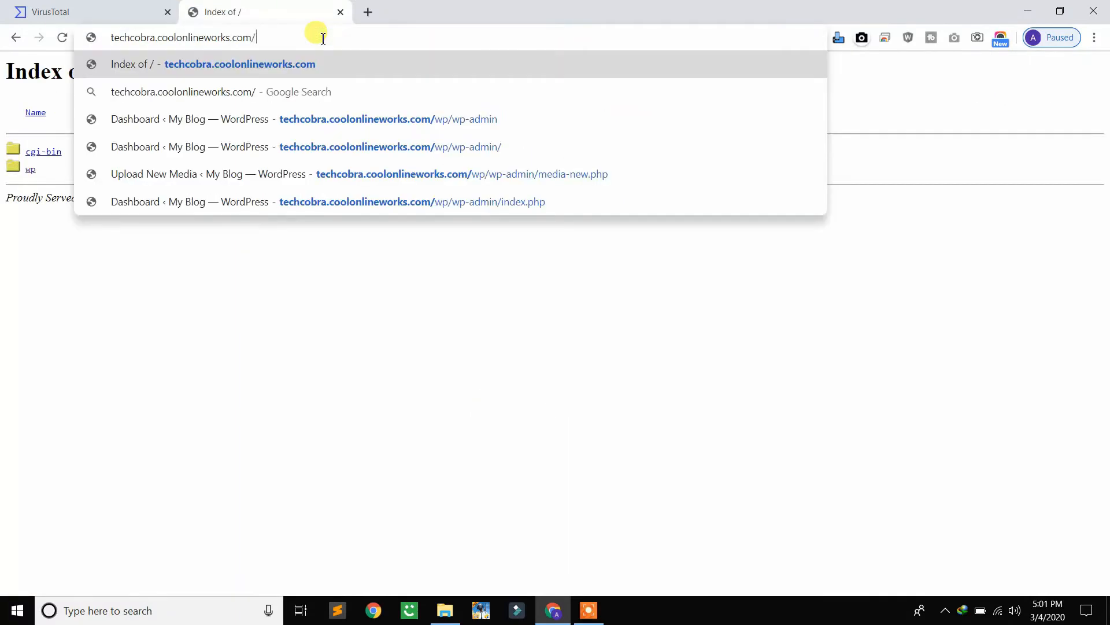
{"action": "type", "text": "wp"}
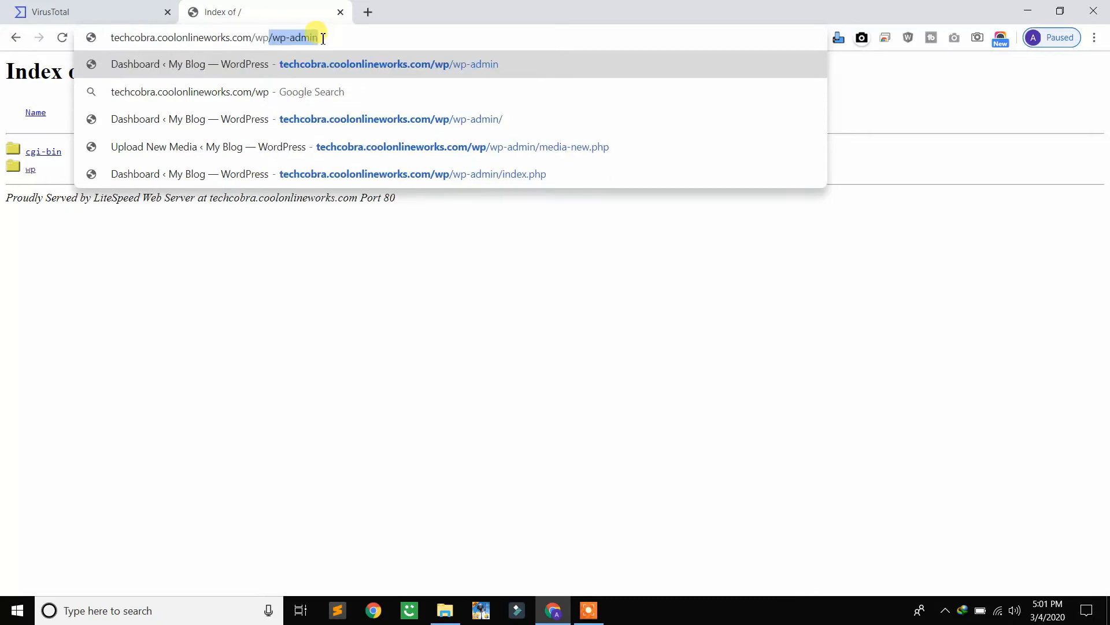
{"action": "key", "text": "Return"}
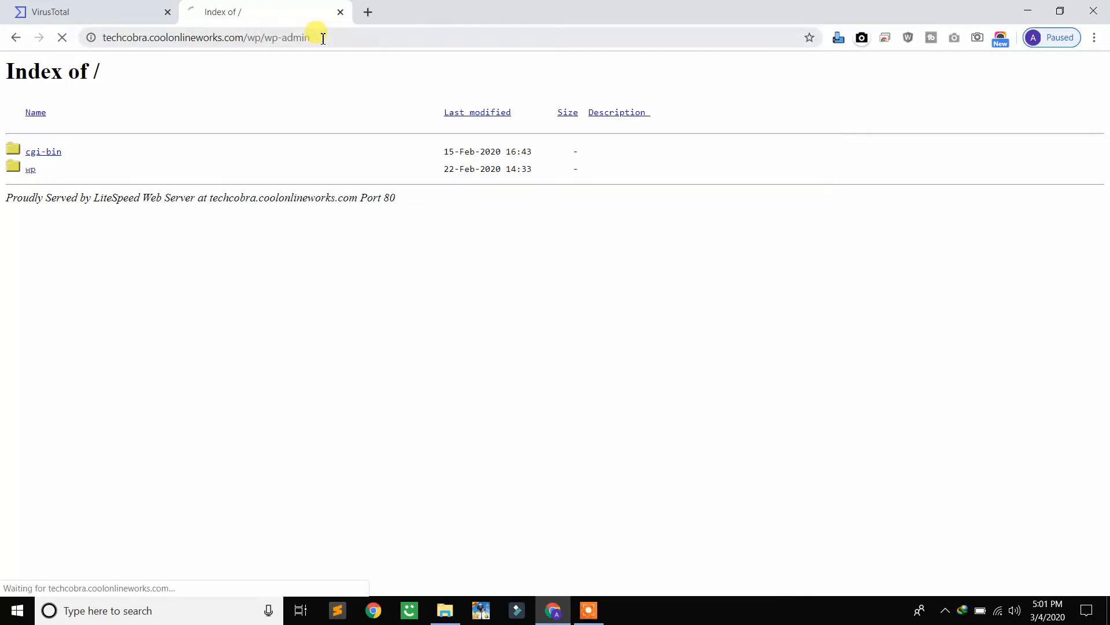
{"action": "left_click", "coordinate": [167, 13]}
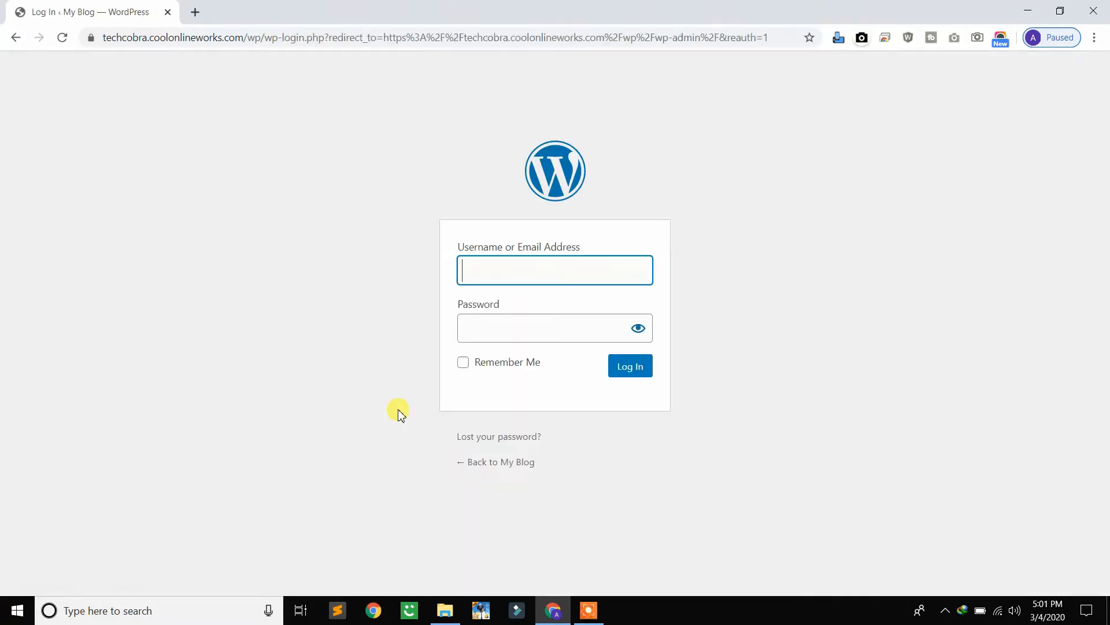
Log in to the WordPress site with the username admin and the account password
{"action": "type", "text": "admin"}
{"action": "left_click", "coordinate": [547, 327]}
{"action": "type", "text": "1234"}
{"action": "key", "text": "Return"}
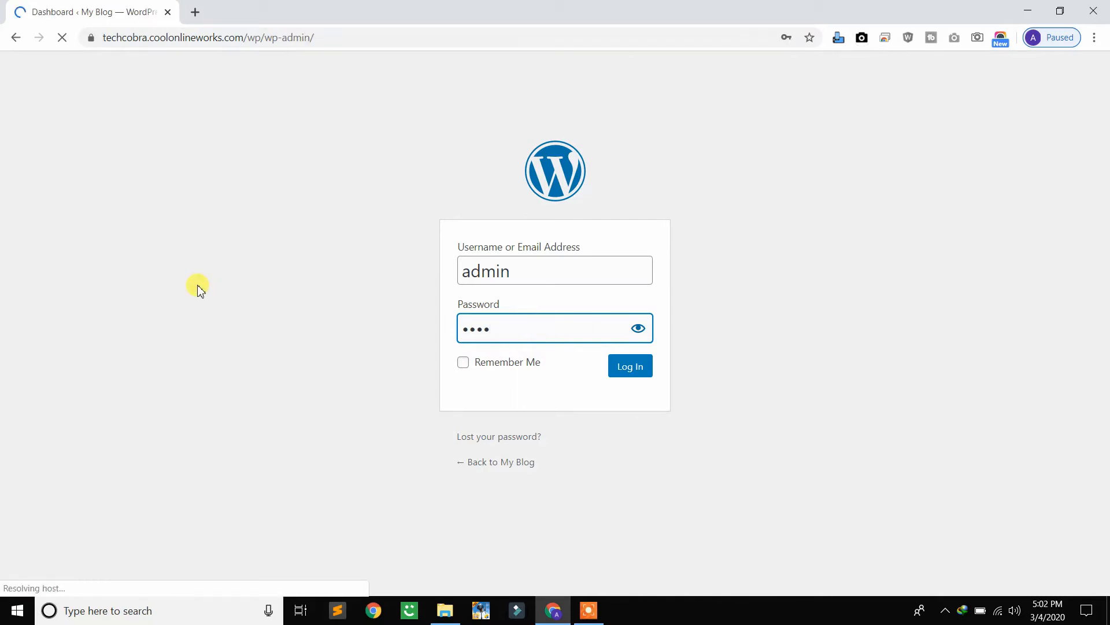
Go to the site's theme management, start adding a new theme and show the zip upload form
{"action": "scroll", "coordinate": [198, 289], "scroll_direction": "down", "scroll_amount": 1}
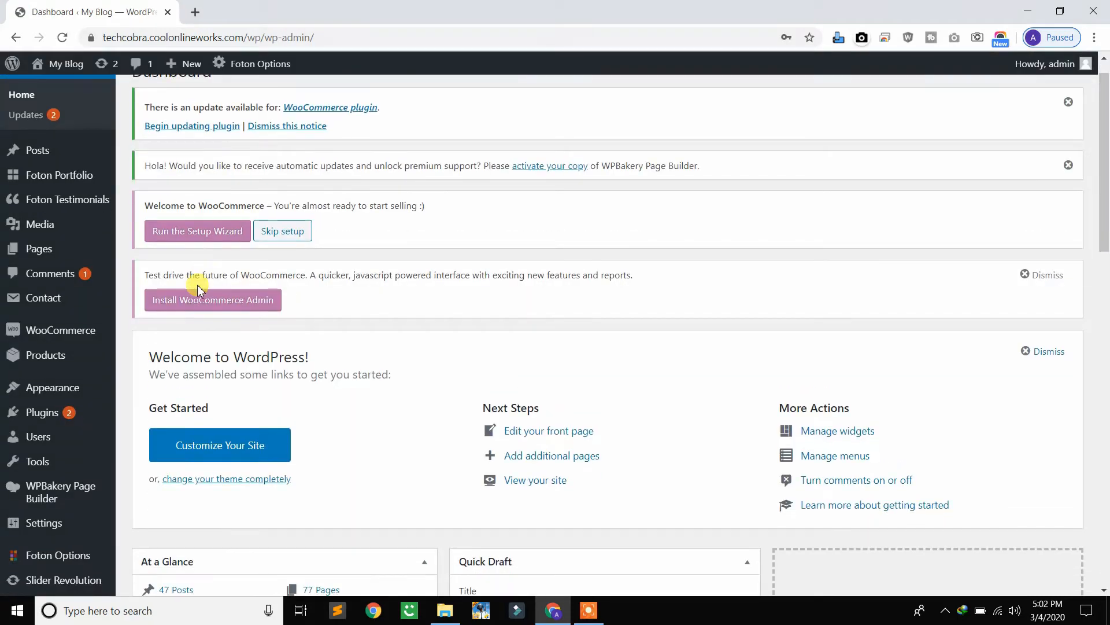
{"action": "mouse_move", "coordinate": [41, 360]}
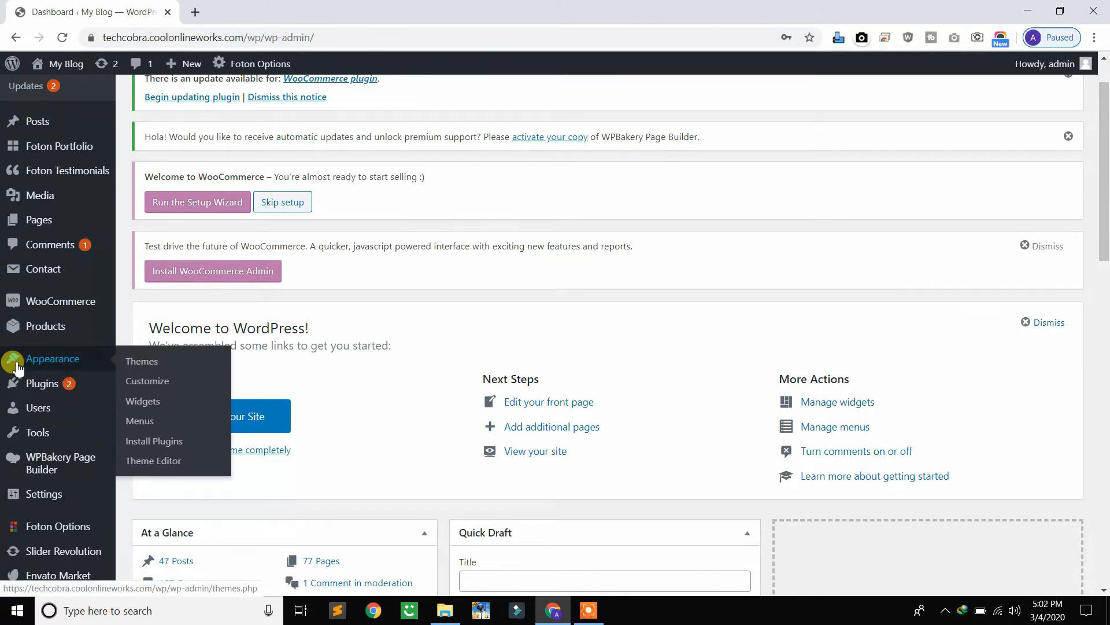
{"action": "left_click", "coordinate": [144, 365]}
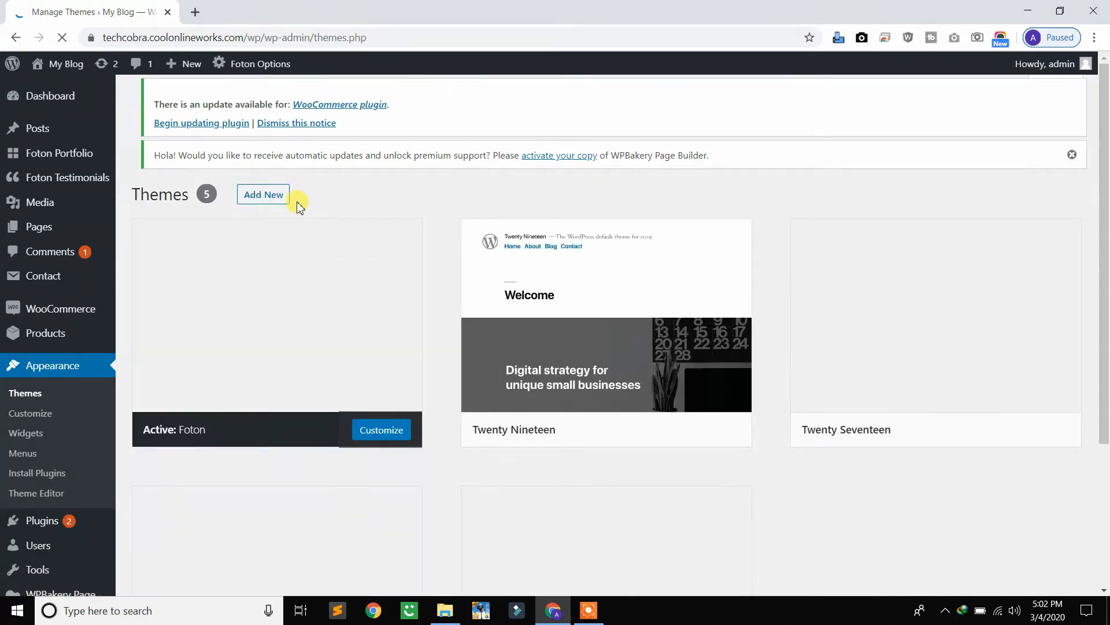
{"action": "left_click", "coordinate": [281, 199]}
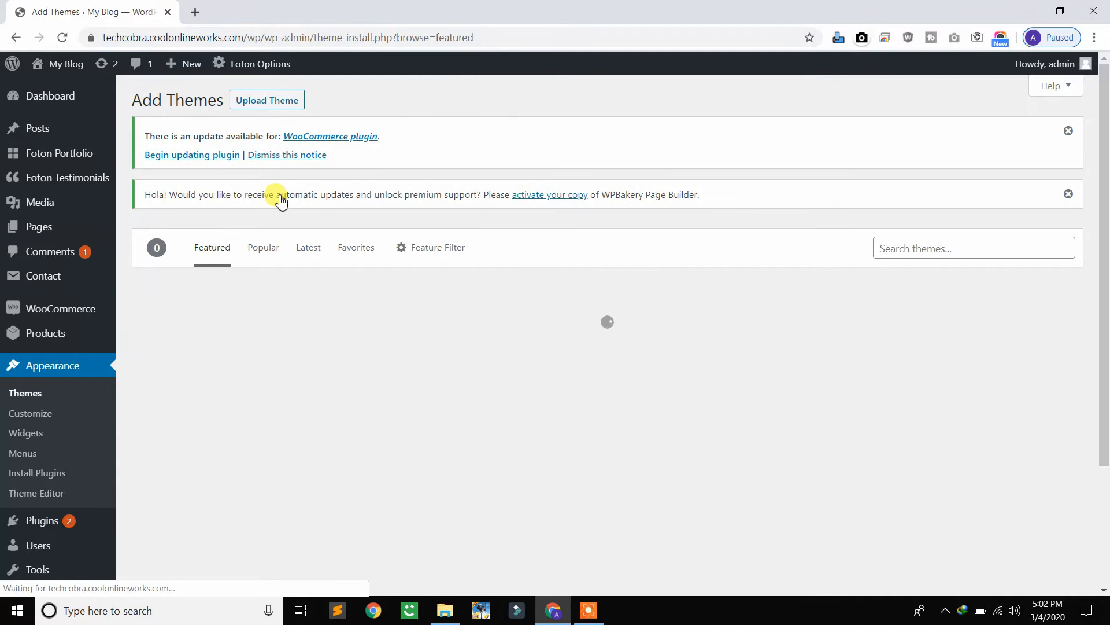
{"action": "left_click", "coordinate": [258, 107]}
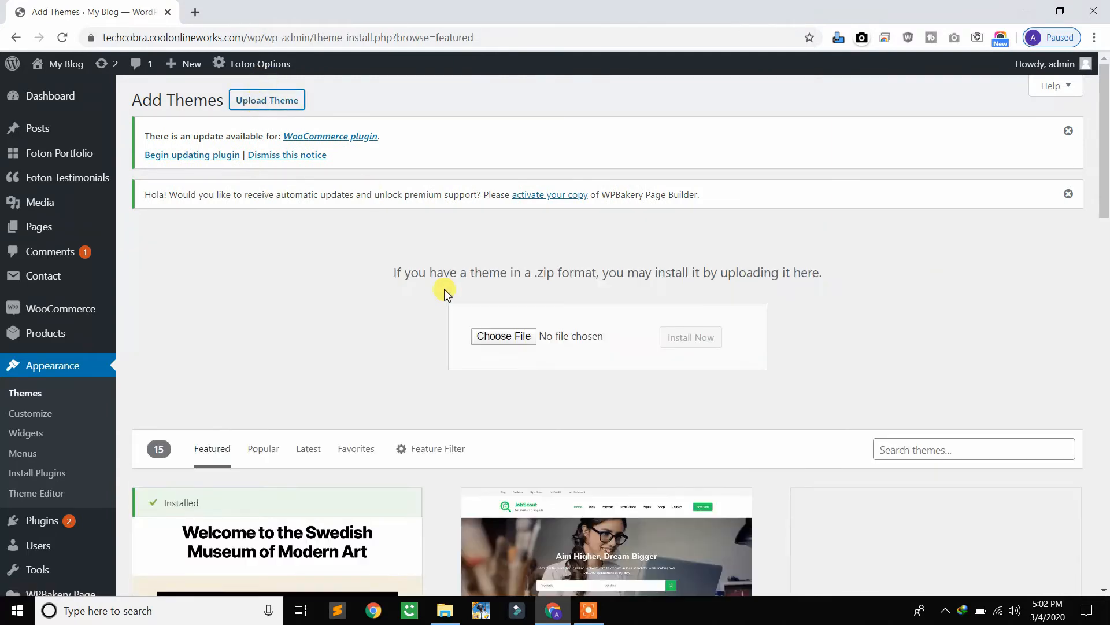
Choose martfury.zip from the Wordpress folder as the theme package and install it
{"action": "left_click", "coordinate": [483, 341]}
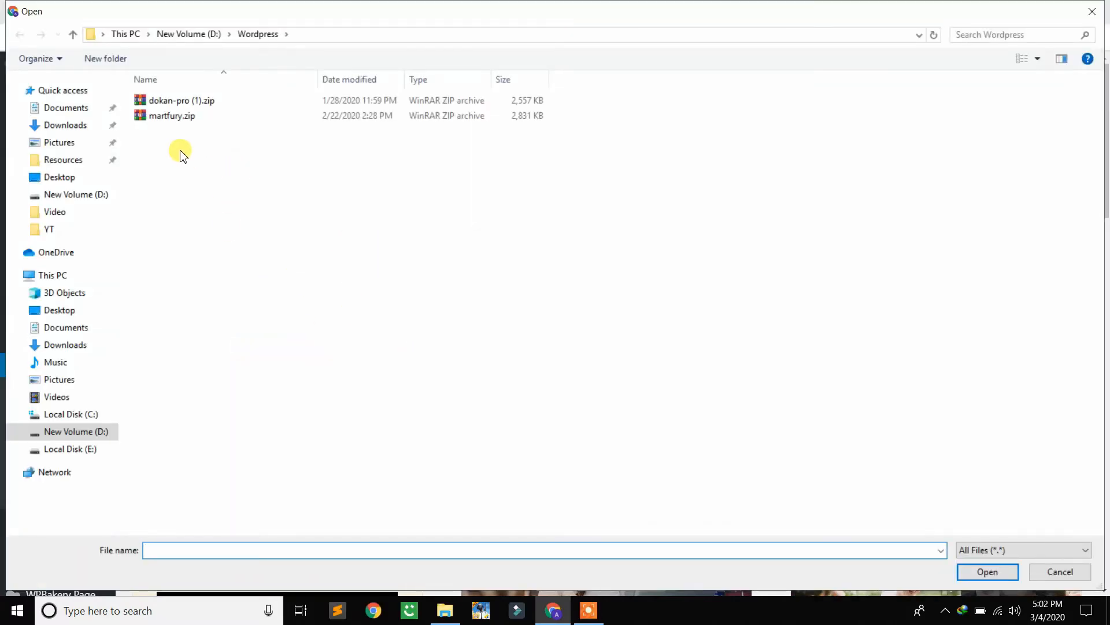
{"action": "double_click", "coordinate": [176, 116]}
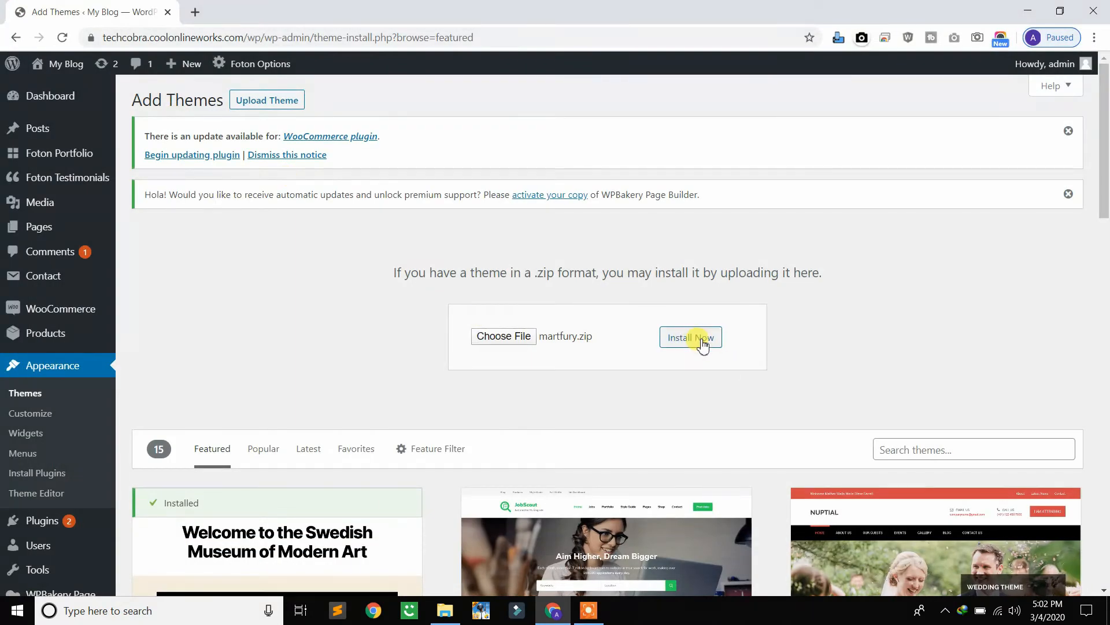
{"action": "left_click", "coordinate": [685, 341]}
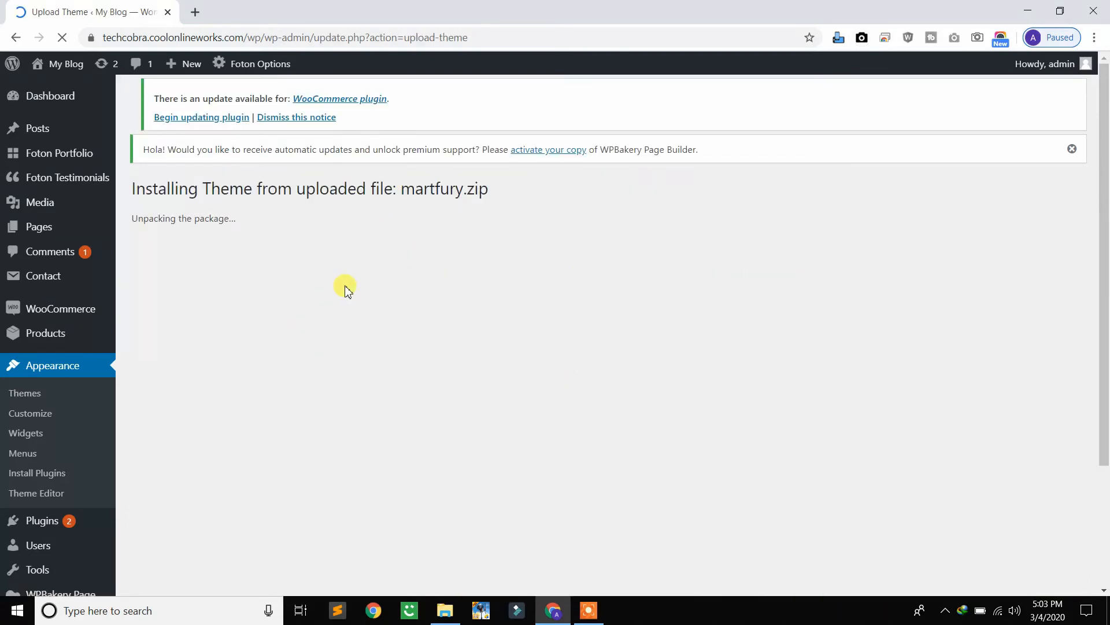
Activate the newly installed Martfury theme on the site
{"action": "scroll", "coordinate": [346, 289], "scroll_direction": "down", "scroll_amount": 1}
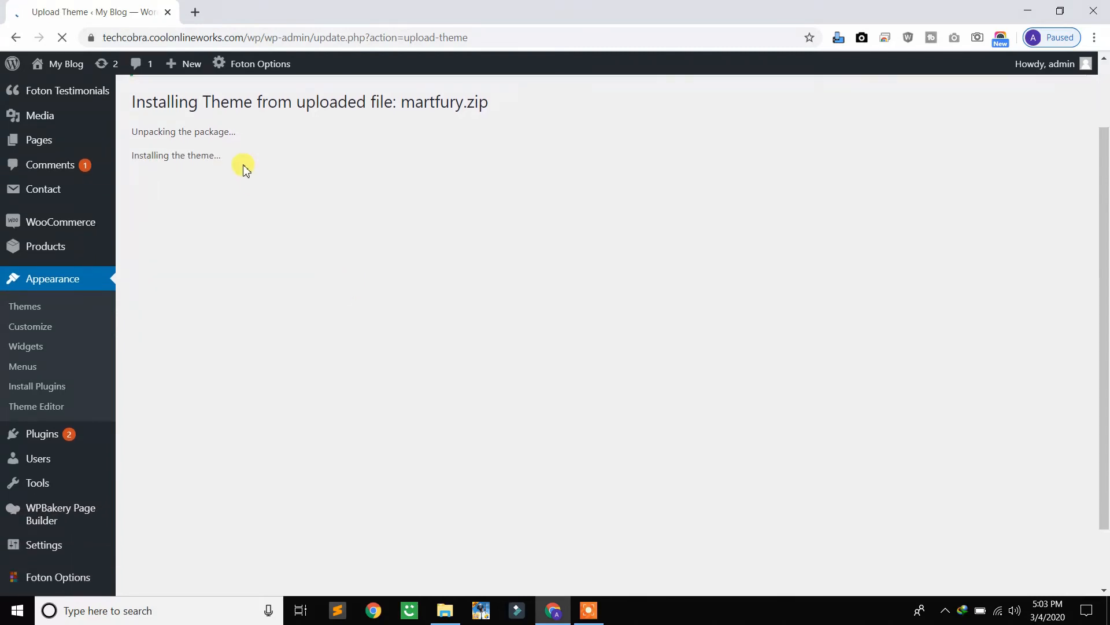
{"action": "triple_click", "coordinate": [174, 103]}
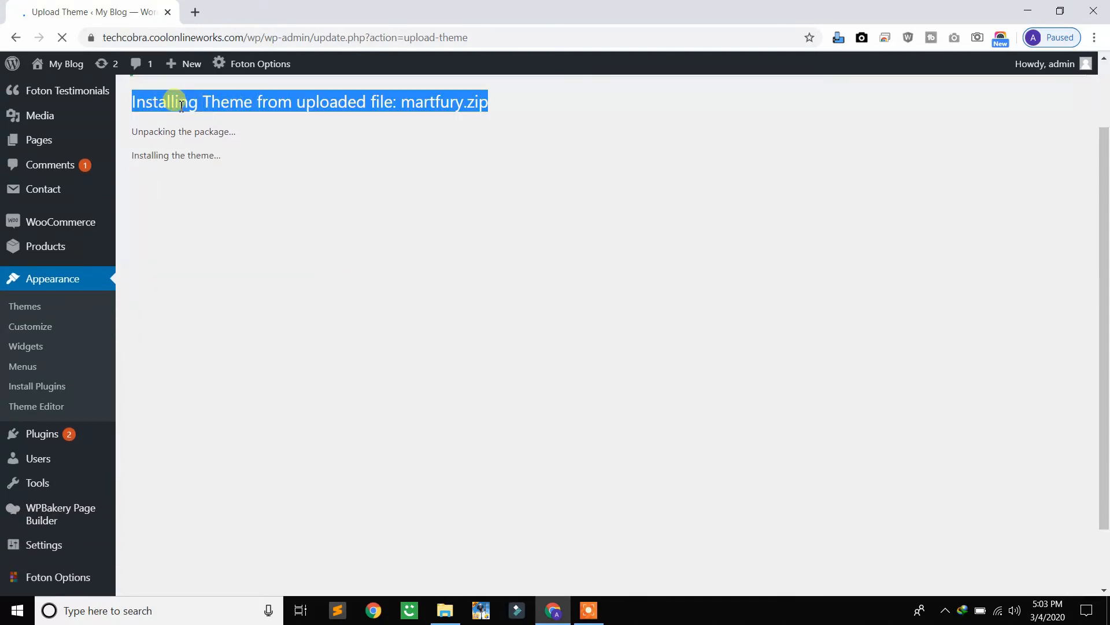
{"action": "left_click", "coordinate": [266, 113]}
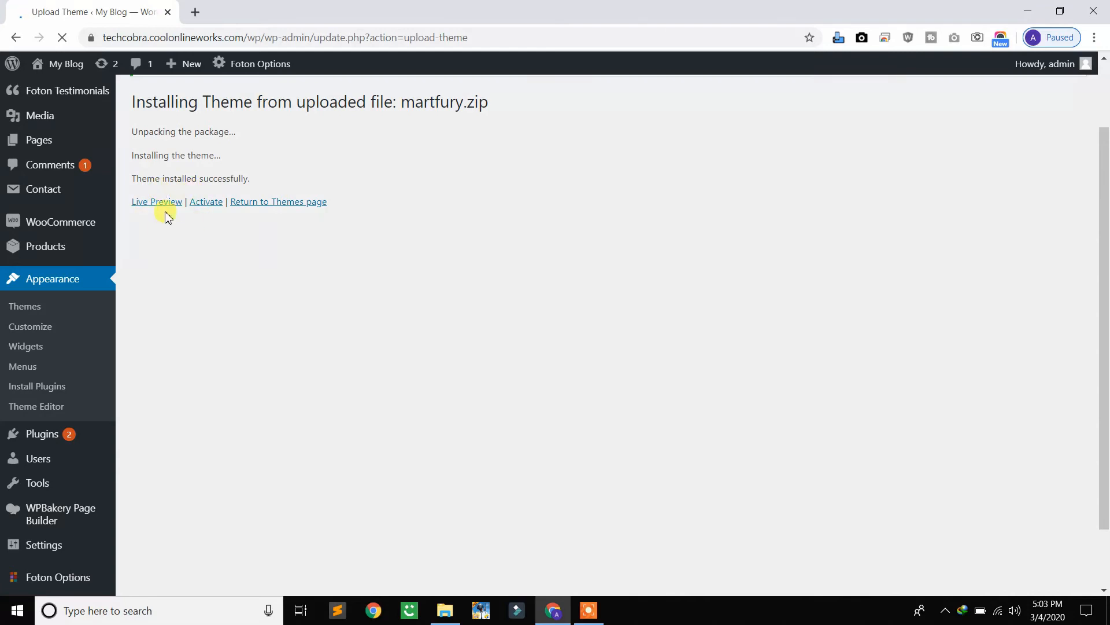
{"action": "left_click", "coordinate": [209, 214]}
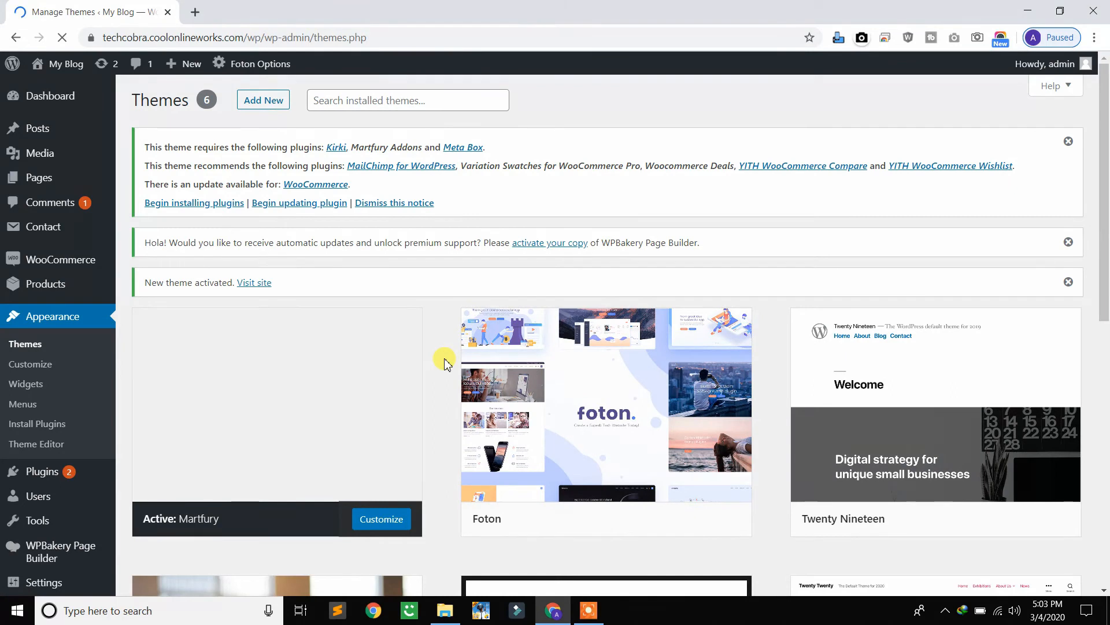
Delete the Foton theme from the installed themes and confirm the deletion
{"action": "scroll", "coordinate": [442, 359], "scroll_direction": "down", "scroll_amount": 1}
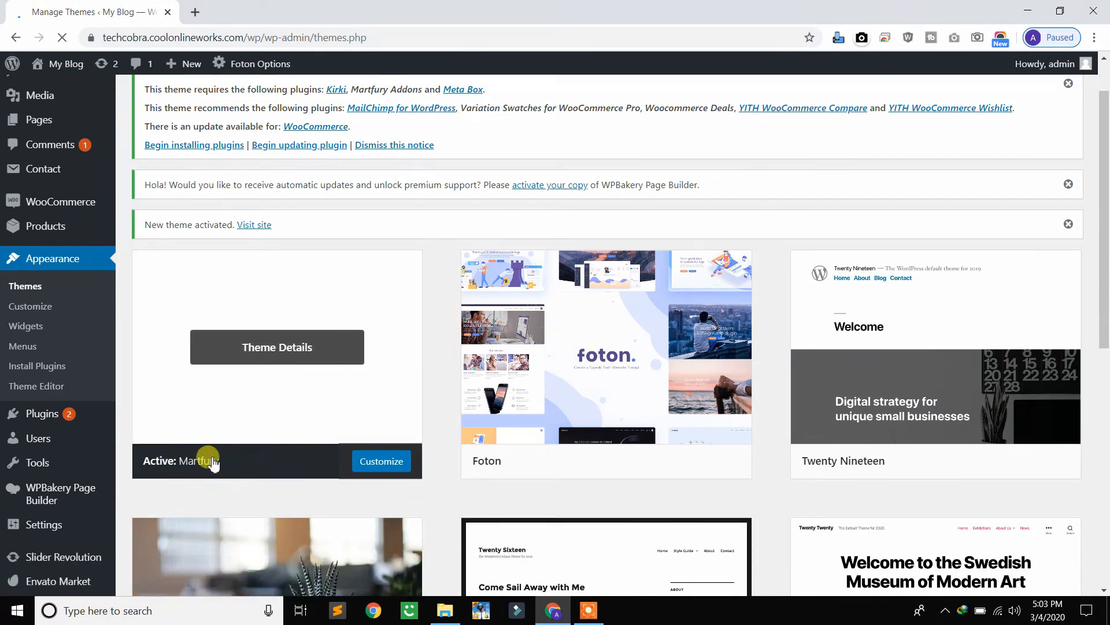
{"action": "scroll", "coordinate": [559, 463], "scroll_direction": "down", "scroll_amount": 2}
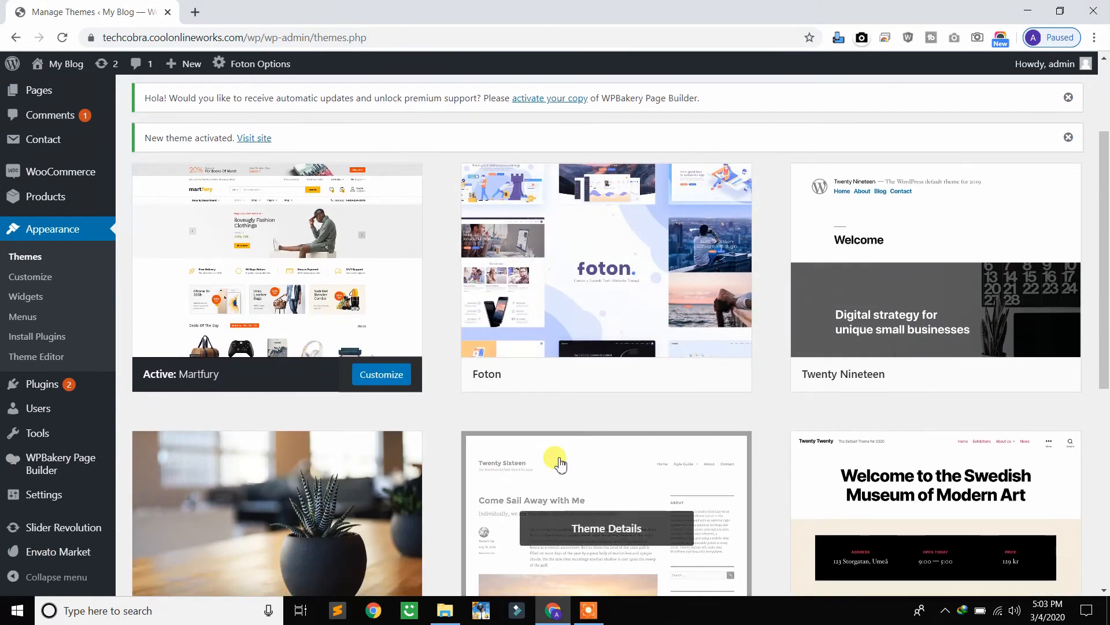
{"action": "scroll", "coordinate": [720, 341], "scroll_direction": "down", "scroll_amount": 1}
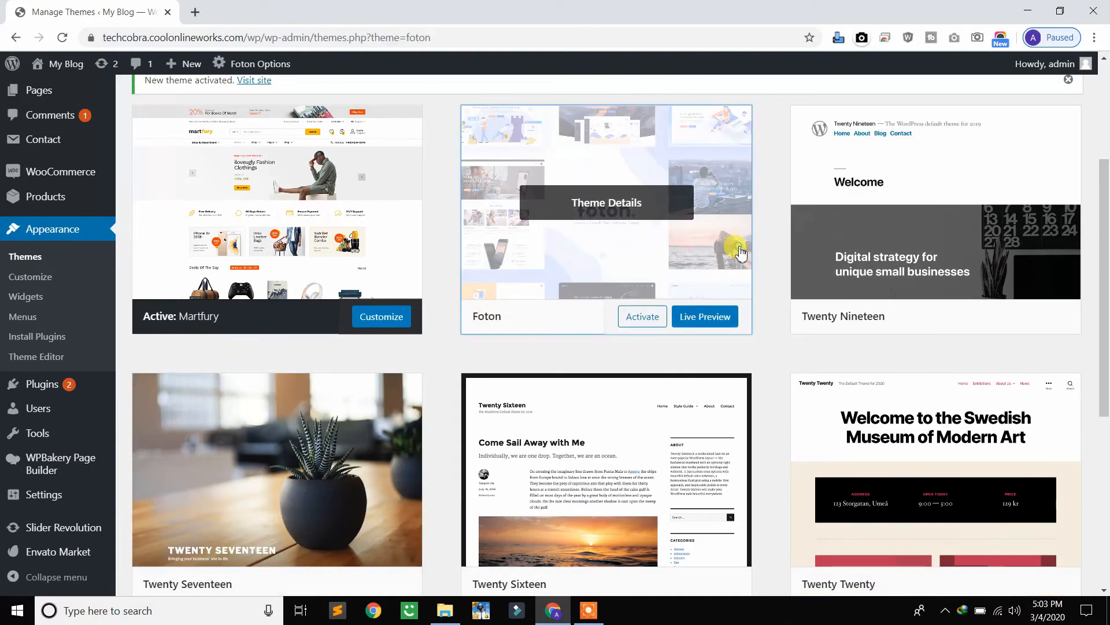
{"action": "left_click", "coordinate": [734, 244]}
{"action": "left_click", "coordinate": [1056, 562]}
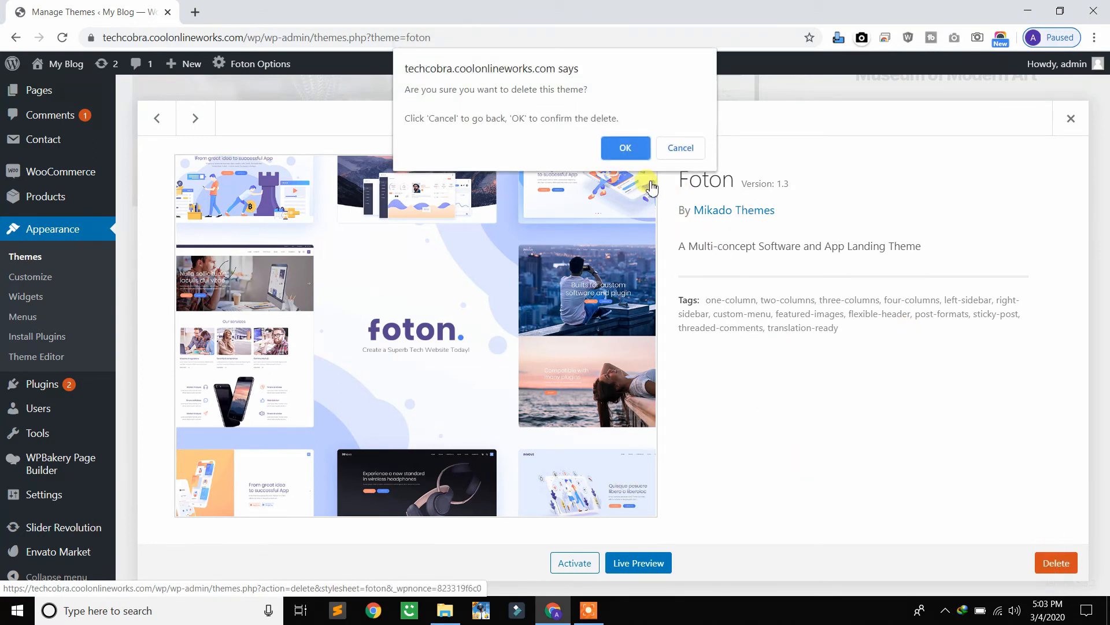
{"action": "left_click", "coordinate": [638, 154]}
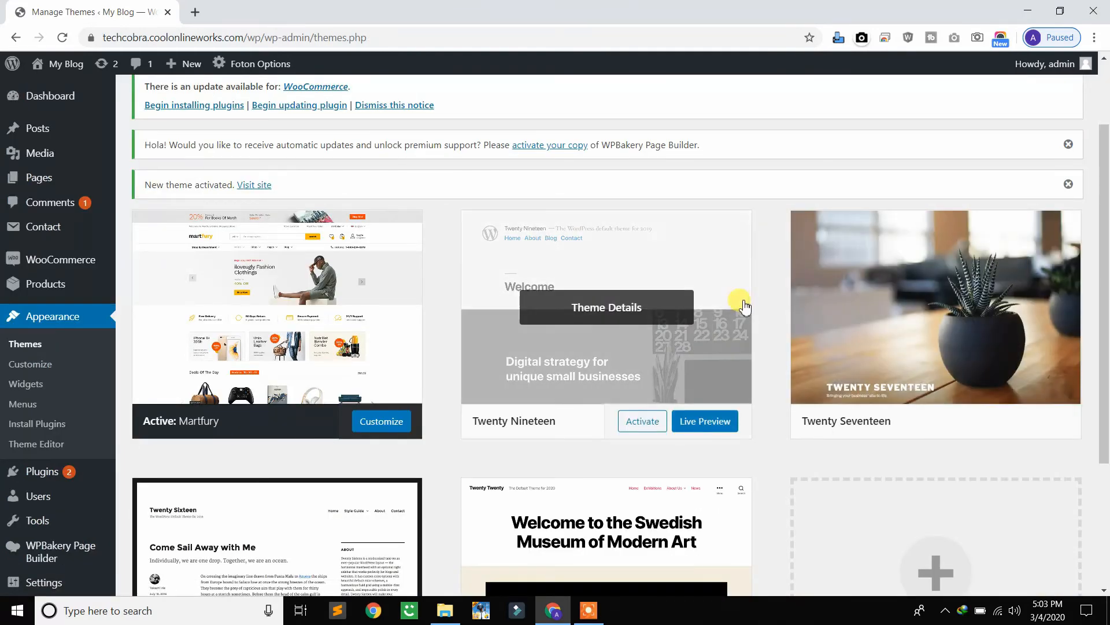
Delete the Twenty Nineteen theme from the site and confirm the deletion
{"action": "left_click", "coordinate": [698, 244]}
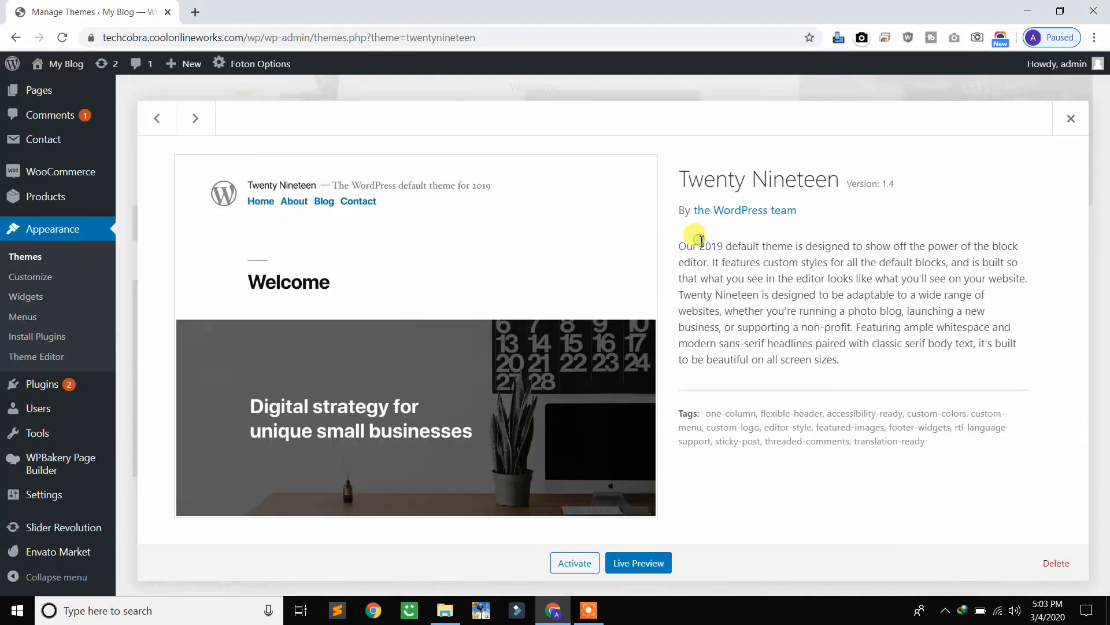
{"action": "left_click", "coordinate": [1064, 568]}
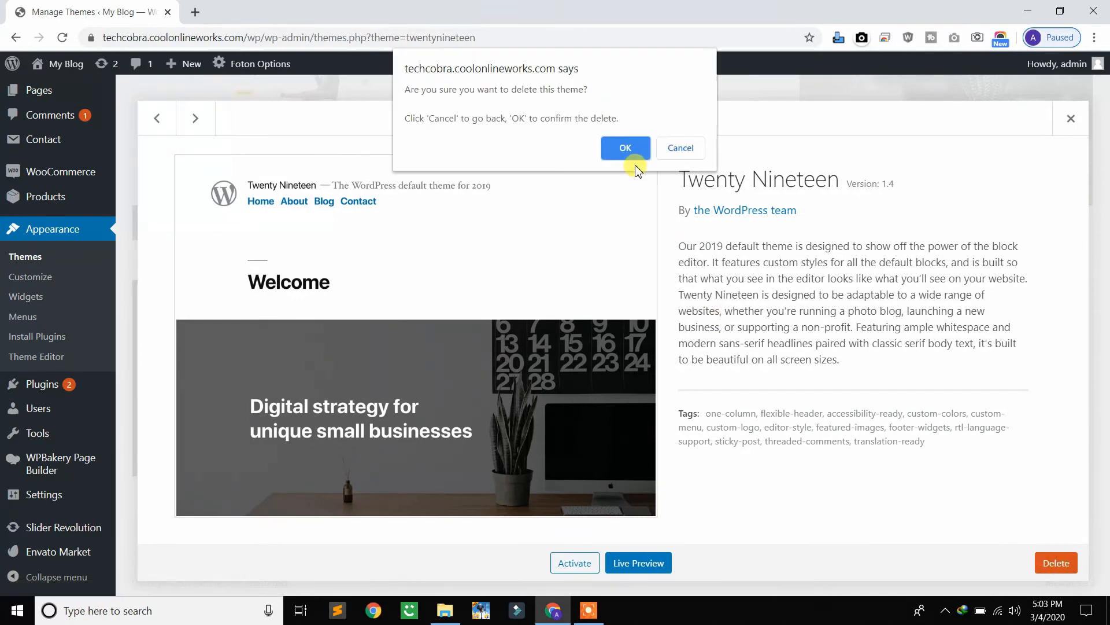
{"action": "left_click", "coordinate": [626, 148]}
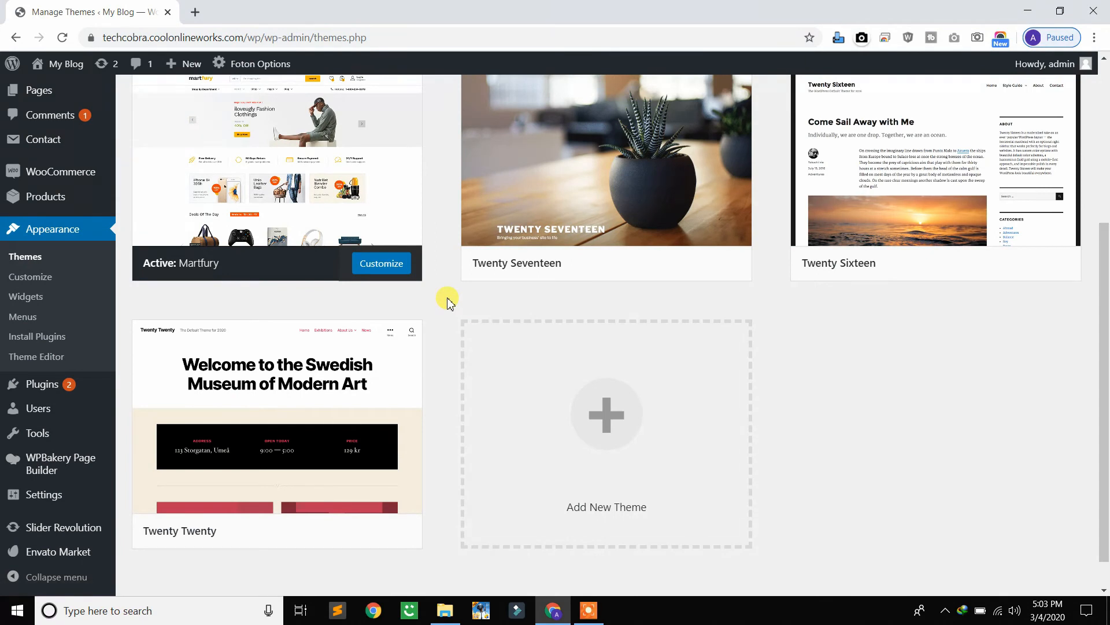
{"action": "scroll", "coordinate": [448, 299], "scroll_direction": "up", "scroll_amount": 2}
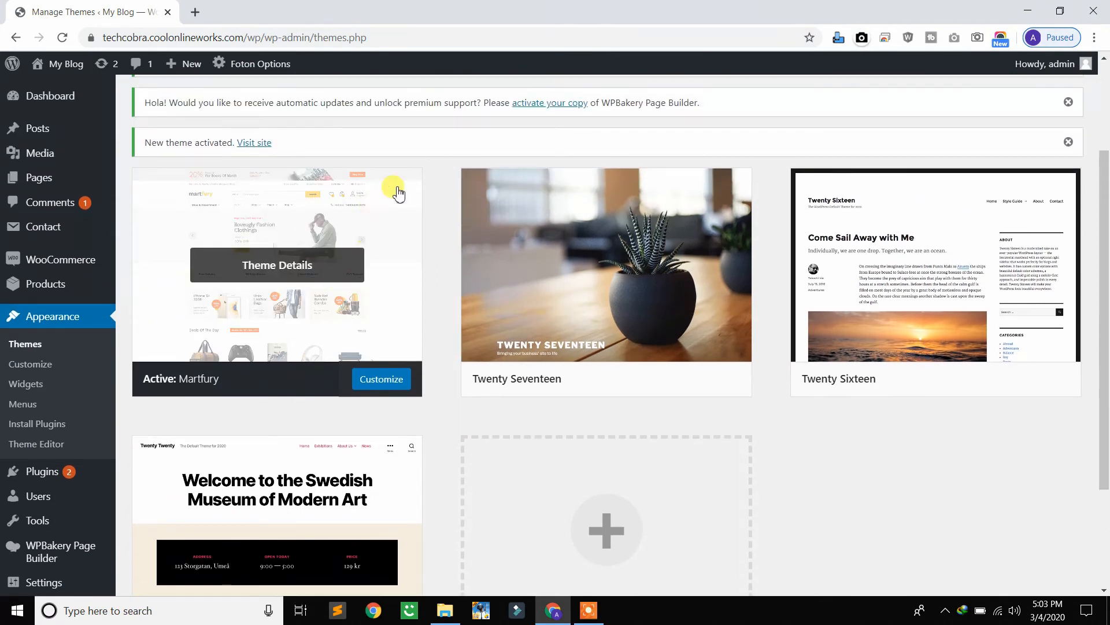
Open the site's front page at techcobra.coolonlineworks.com/wp/ in a new browser tab to view it with the active theme
{"action": "left_click", "coordinate": [195, 13]}
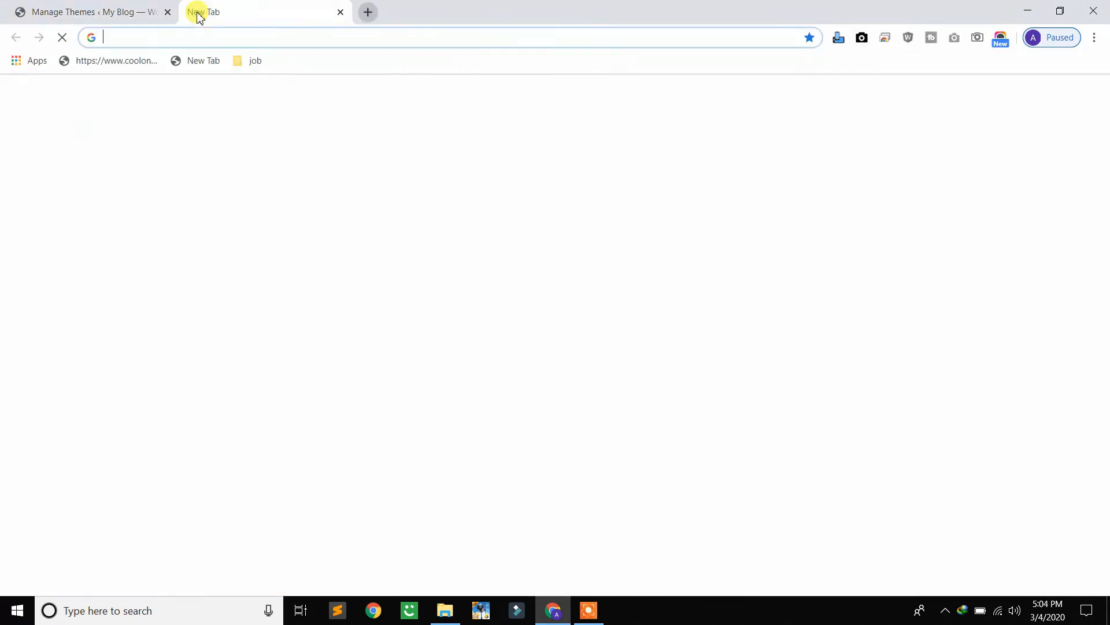
{"action": "type", "text": "te"}
{"action": "key", "text": "Down"}
{"action": "key", "text": "Down"}
{"action": "key", "text": "Down"}
{"action": "key", "text": "Down"}
{"action": "key", "text": "Down"}
{"action": "key", "text": "Up"}
{"action": "key", "text": "BackSpace"}
{"action": "key", "text": "BackSpace"}
{"action": "key", "text": "BackSpace"}
{"action": "key", "text": "BackSpace"}
{"action": "key", "text": "BackSpace"}
{"action": "key", "text": "BackSpace"}
{"action": "key", "text": "BackSpace"}
{"action": "key", "text": "BackSpace"}
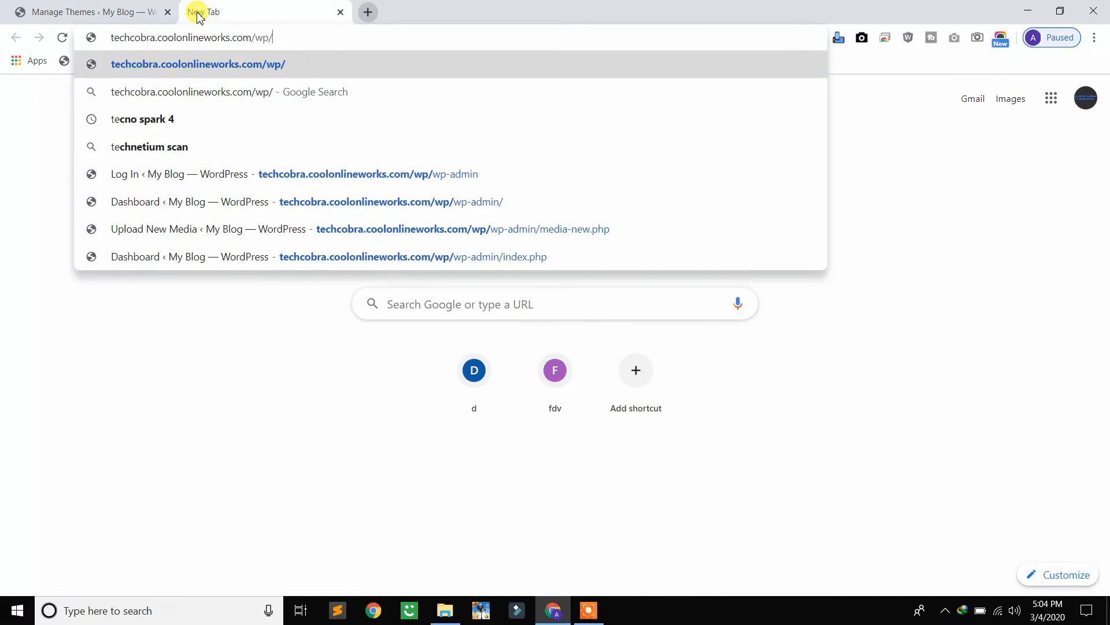
{"action": "key", "text": "Return"}
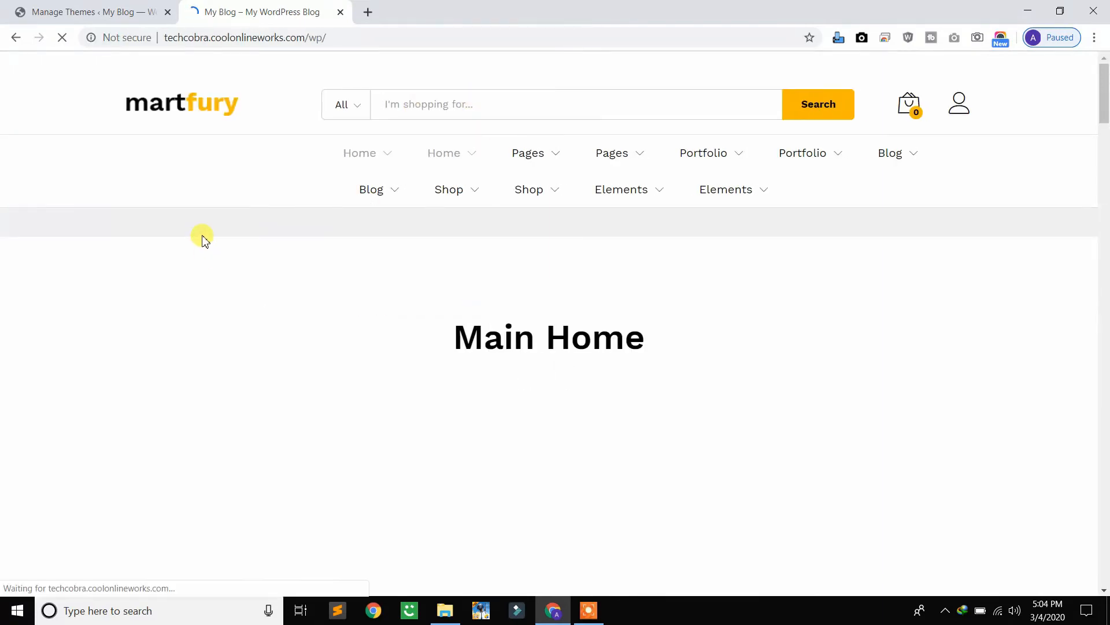
{"action": "mouse_move", "coordinate": [396, 191]}
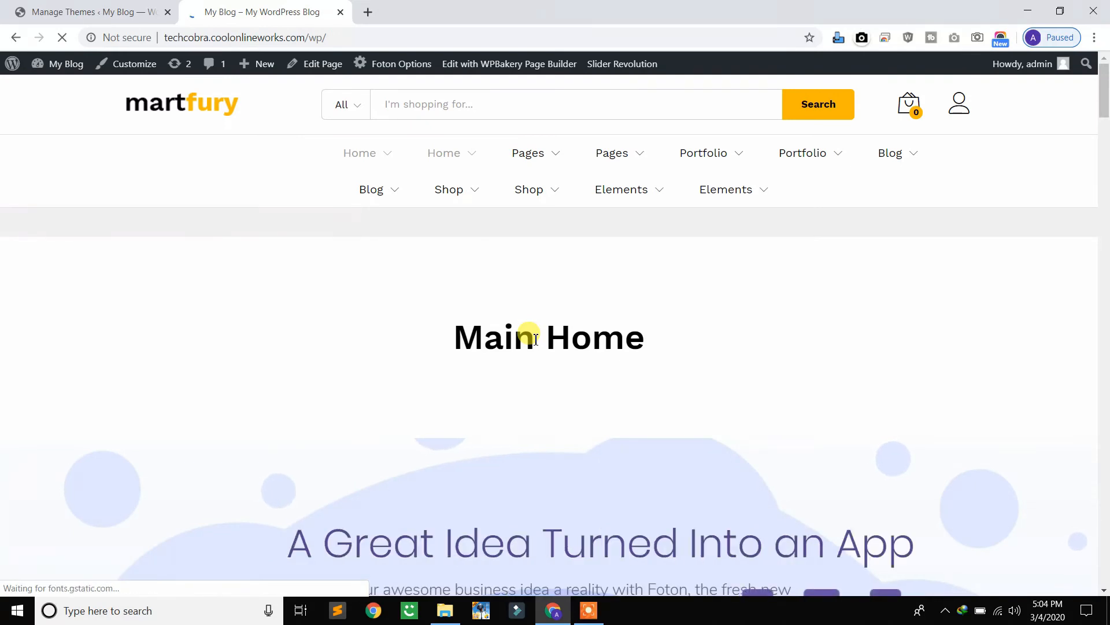
Return to the WordPress admin tab, start adding a new plugin and show the zip upload form
{"action": "left_click", "coordinate": [91, 9]}
{"action": "mouse_move", "coordinate": [112, 222]}
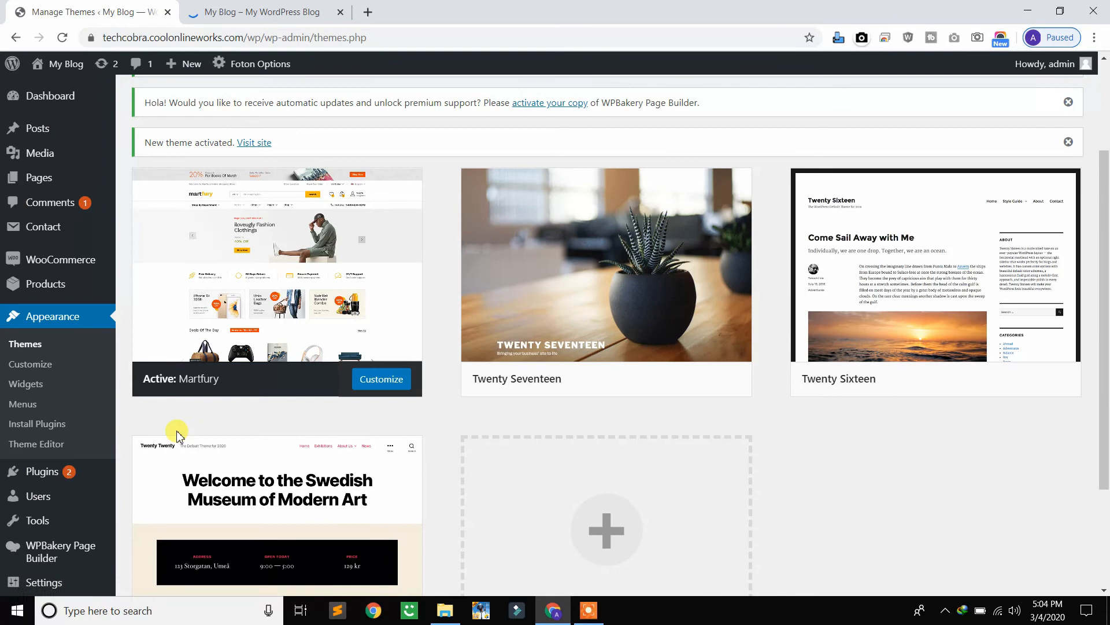
{"action": "scroll", "coordinate": [179, 428], "scroll_direction": "down", "scroll_amount": 1}
{"action": "mouse_move", "coordinate": [36, 386]}
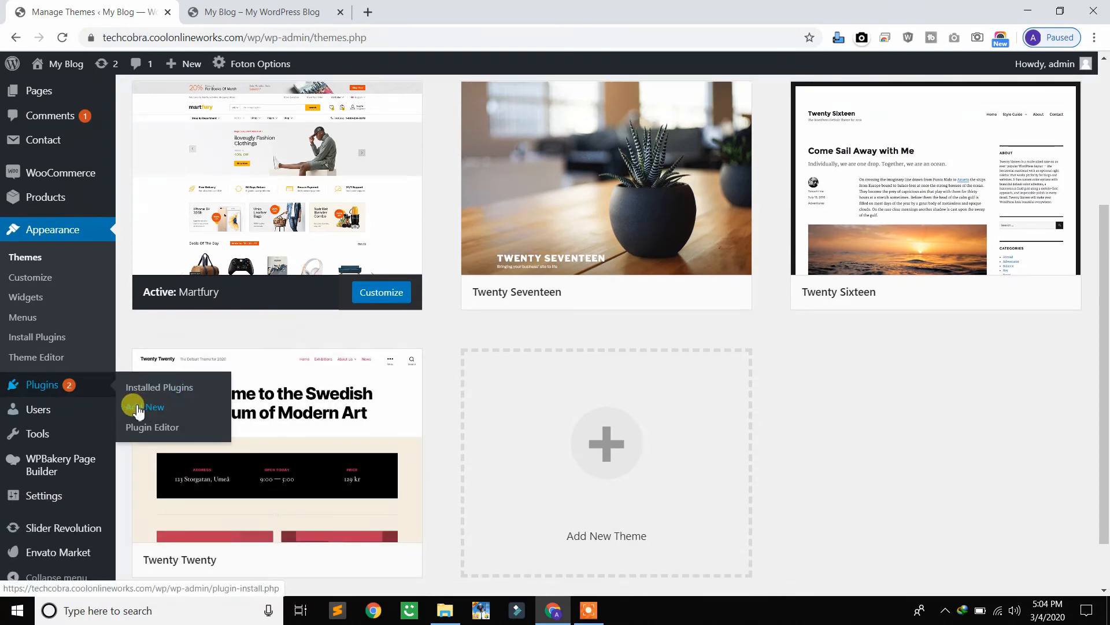
{"action": "left_click", "coordinate": [156, 409]}
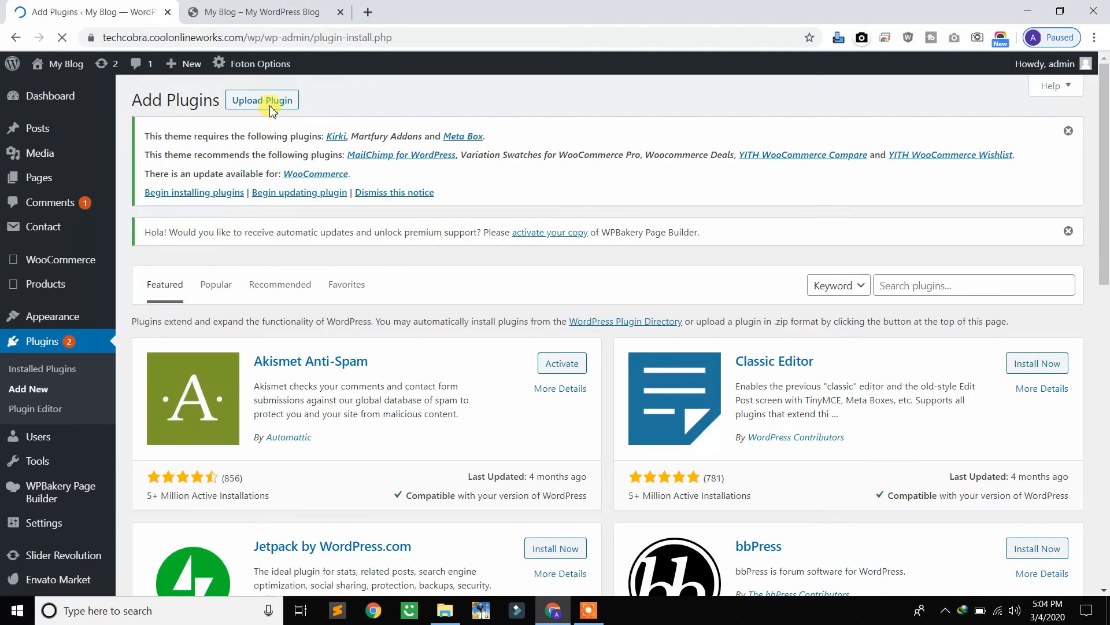
{"action": "left_click", "coordinate": [237, 102]}
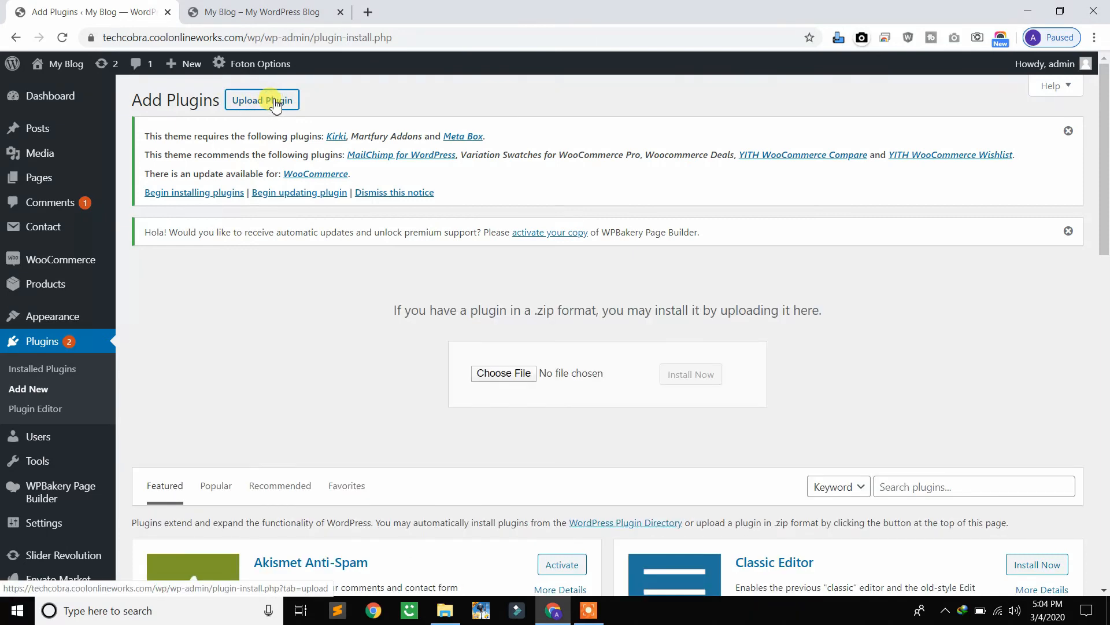
Choose dokan-pro (1).zip from the Wordpress folder as the plugin package, install it and activate the plugin
{"action": "left_click", "coordinate": [494, 377]}
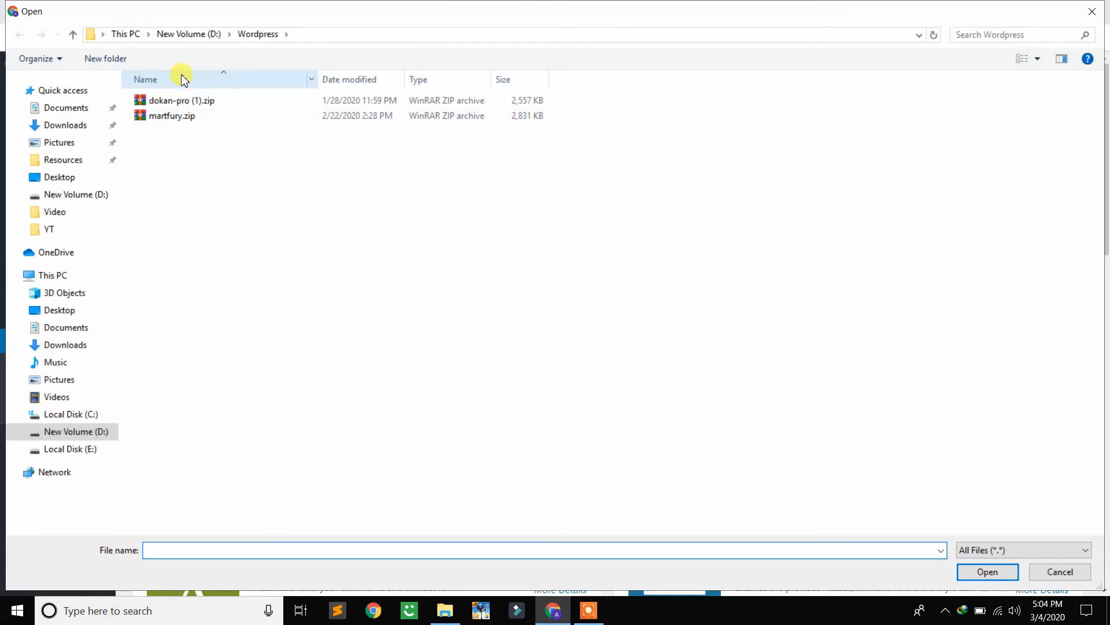
{"action": "double_click", "coordinate": [213, 103]}
{"action": "left_click", "coordinate": [688, 382]}
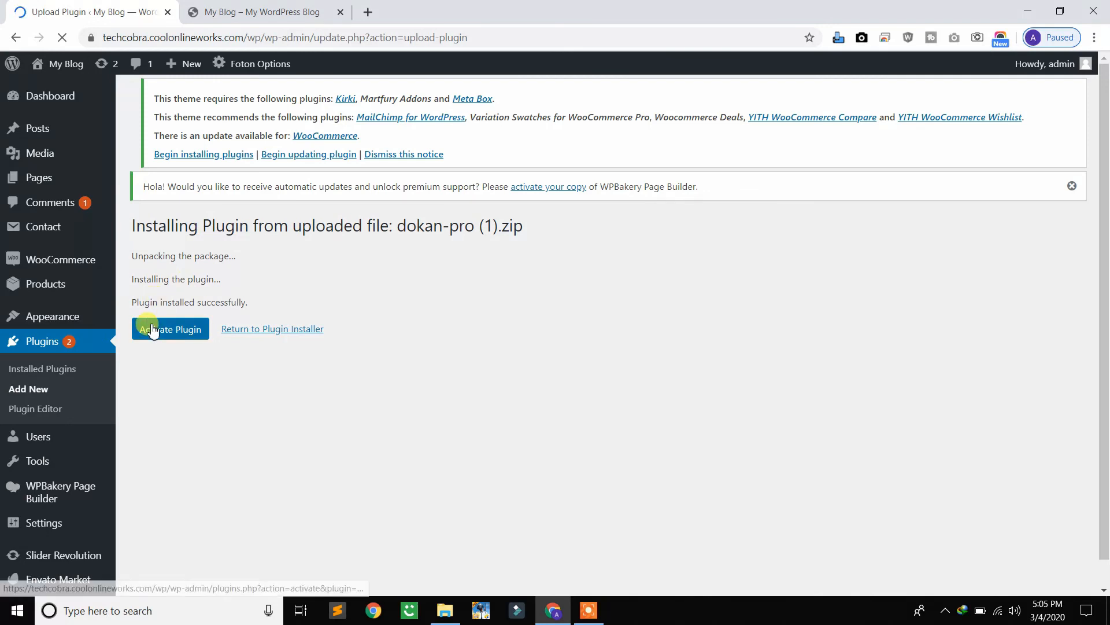
{"action": "left_click", "coordinate": [169, 340]}
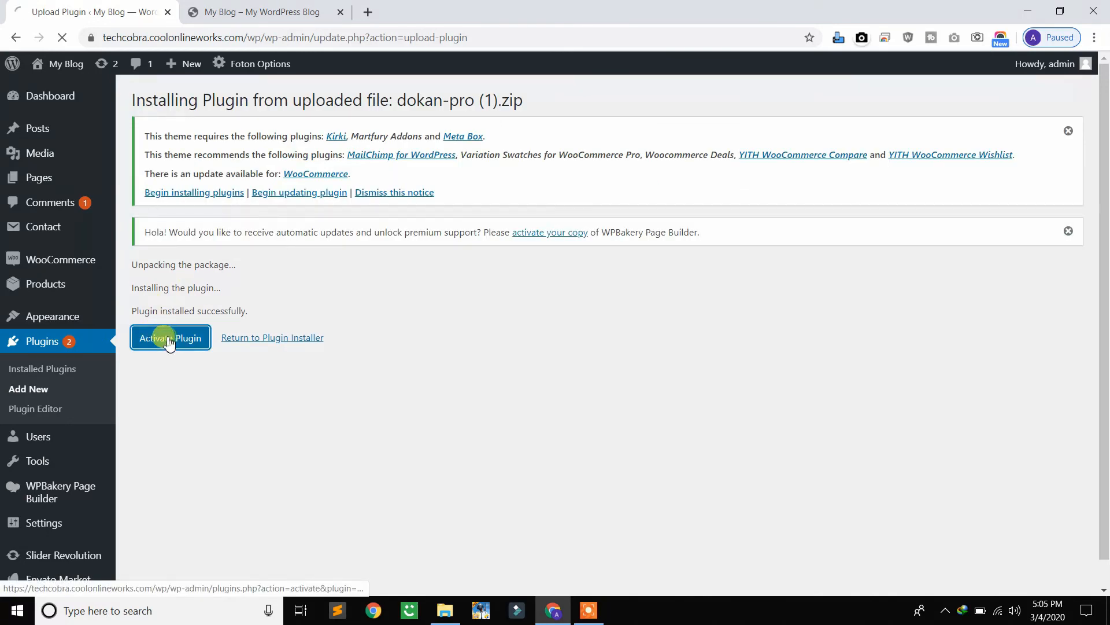